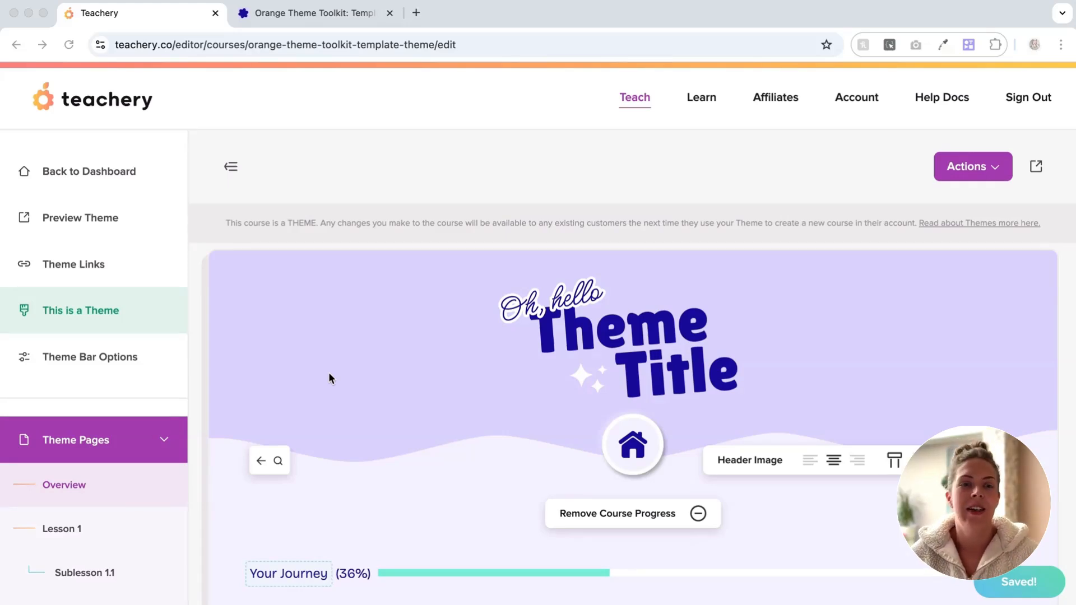
# Step: Scroll down the live Orange Theme Toolkit Lesson 1 page to its callout box and download card
pyautogui.scroll(-3, 384, 345)
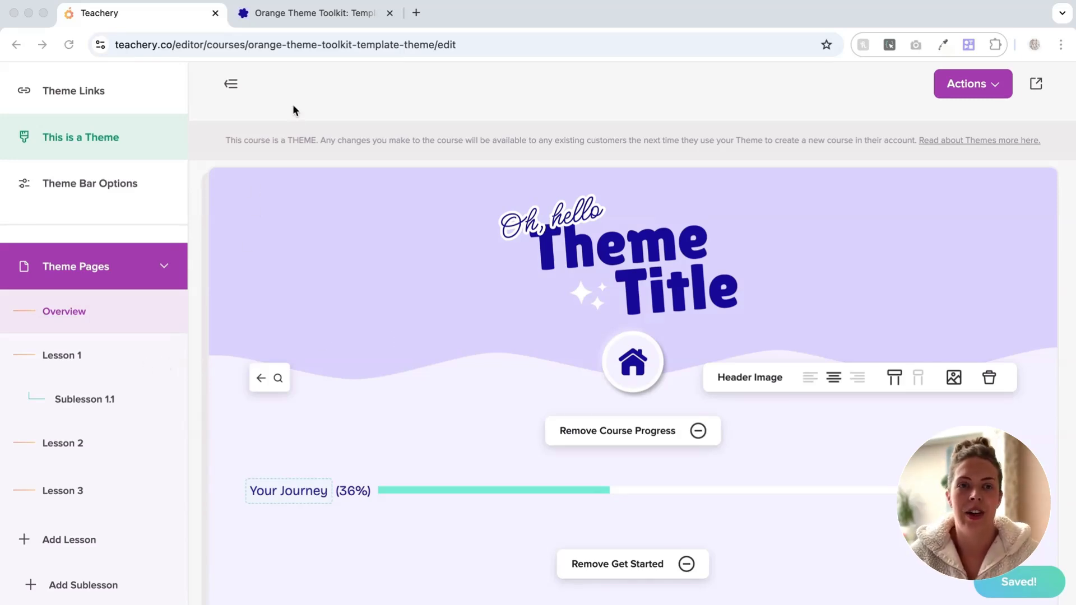
pyautogui.click(305, 15)
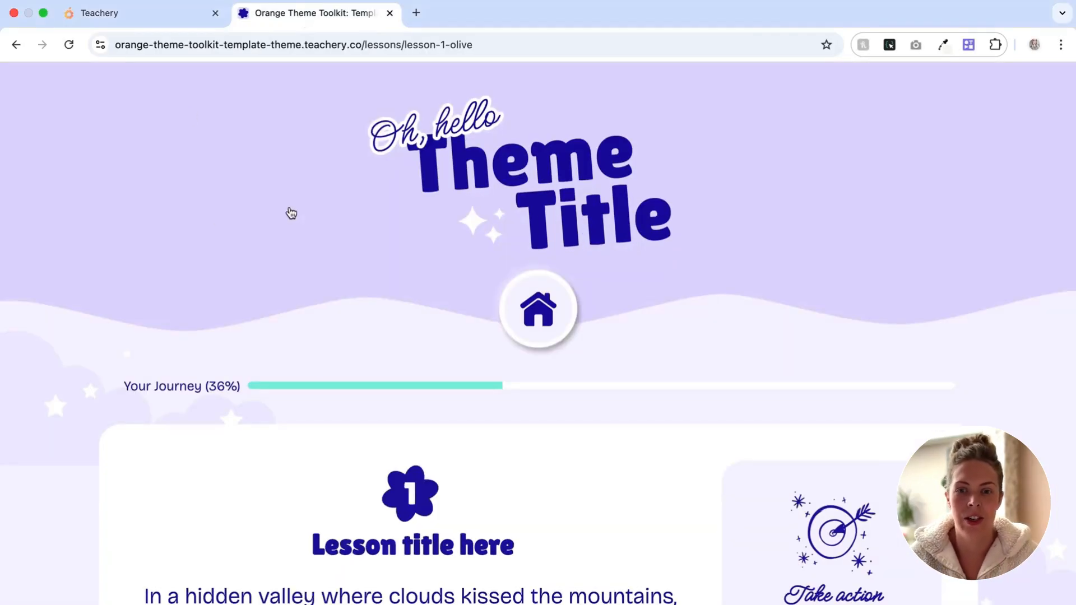
pyautogui.scroll(-5, 291, 213)
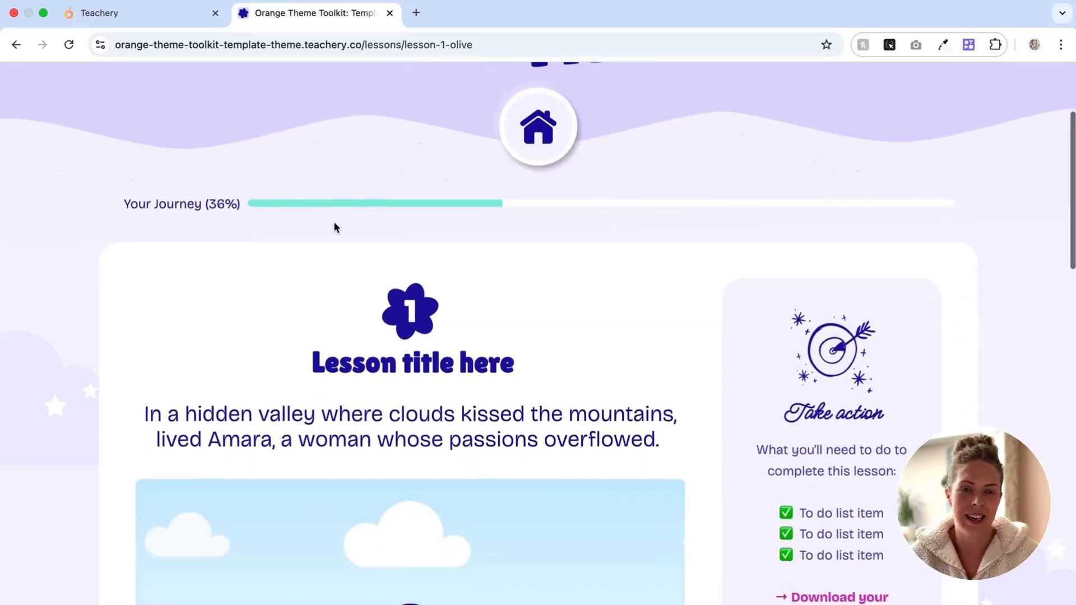
pyautogui.scroll(-15, 335, 227)
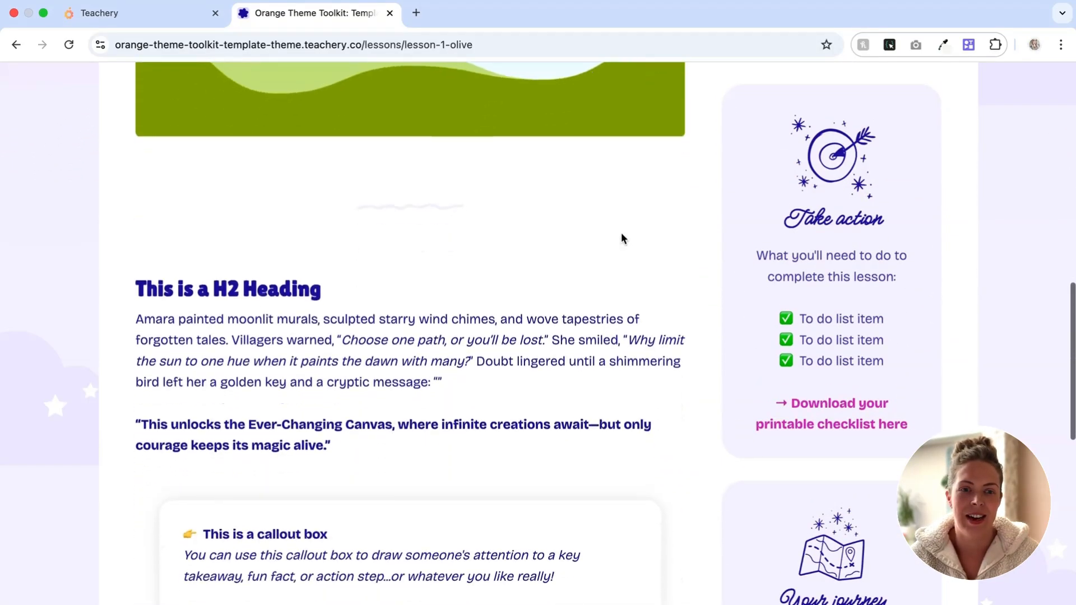
pyautogui.scroll(-3, 621, 238)
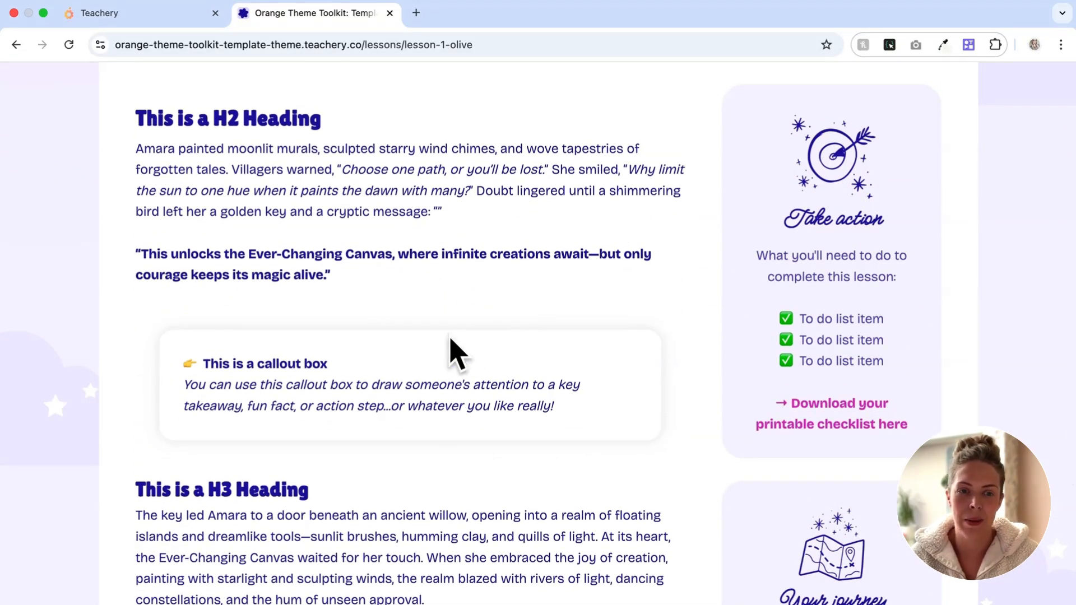
pyautogui.scroll(-10, 457, 351)
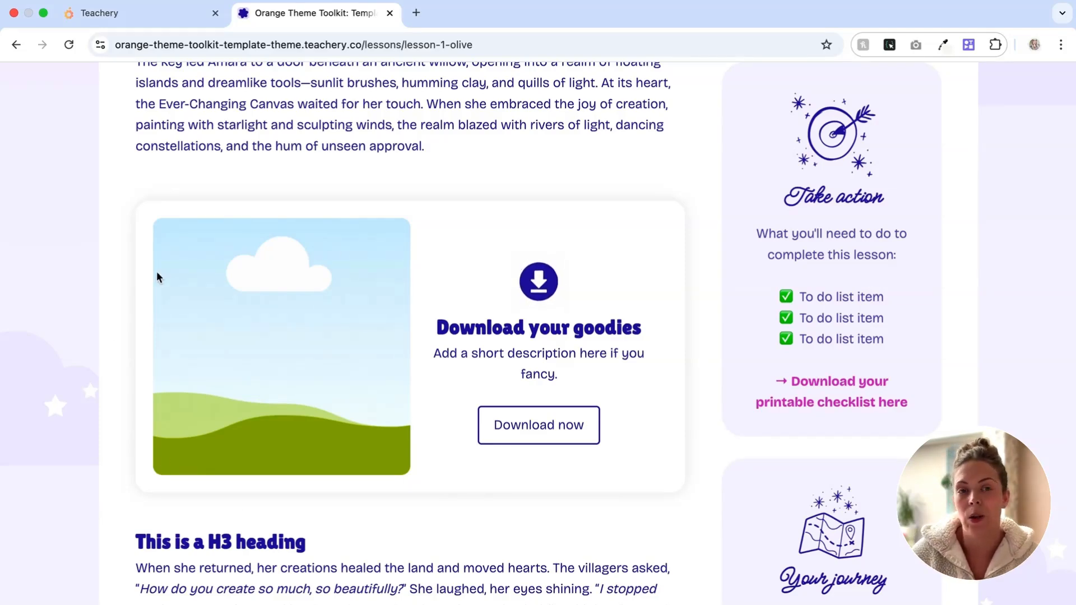
# Step: Open Lesson 1 under Theme Pages in the editor and scroll to its Download your goodies block
pyautogui.click(112, 16)
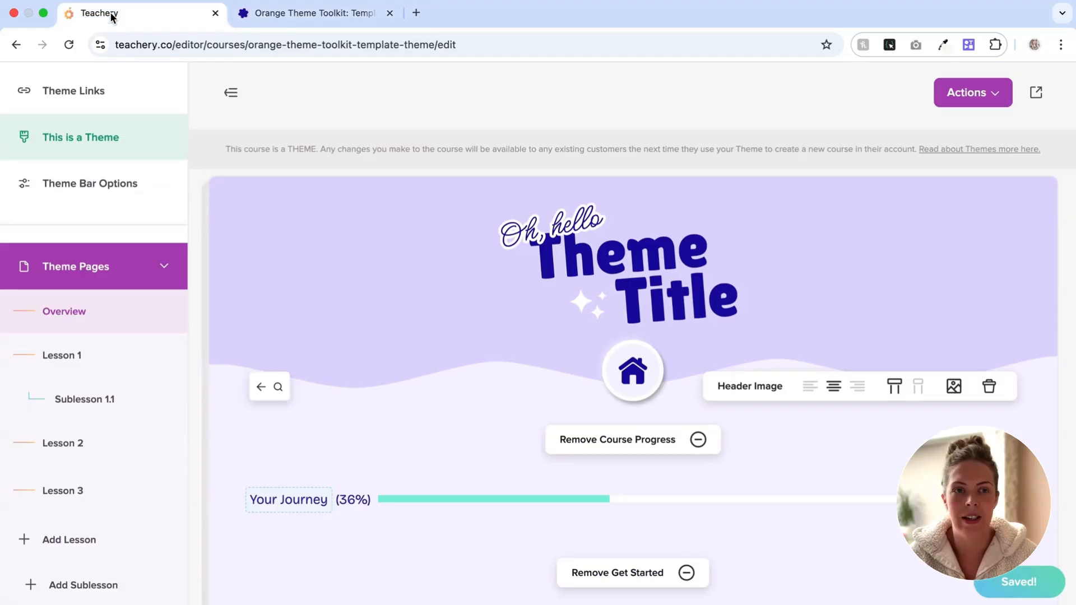
pyautogui.scroll(-10, 435, 387)
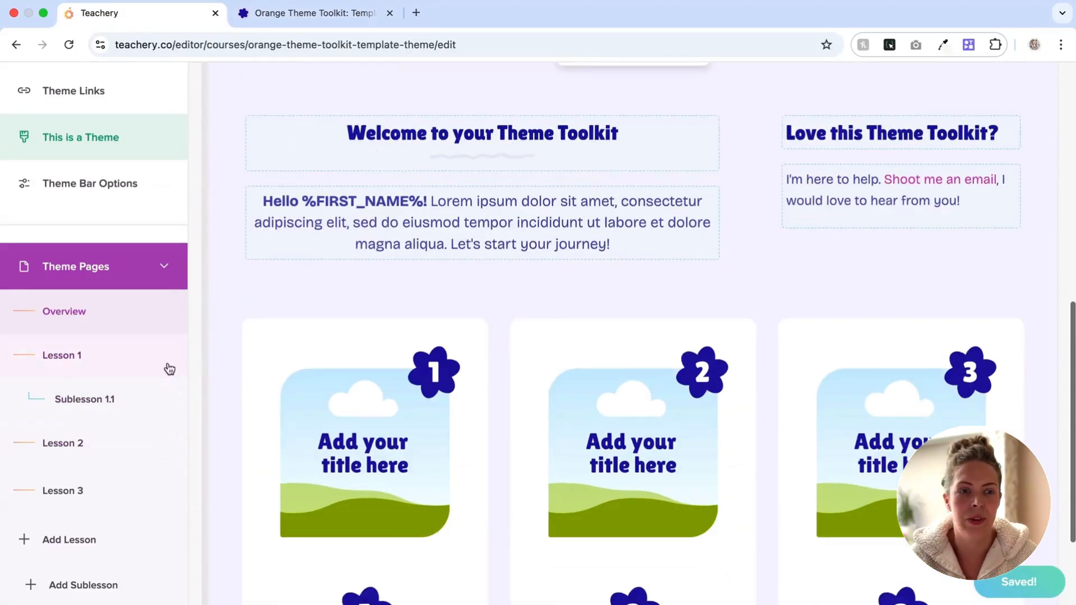
pyautogui.click(166, 364)
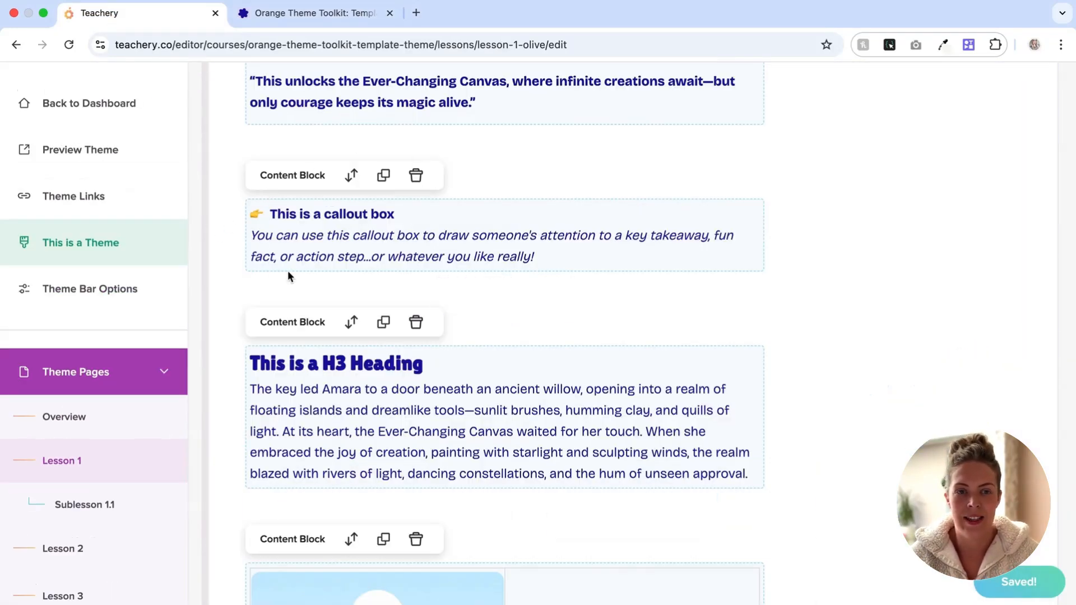
pyautogui.scroll(-5, 404, 265)
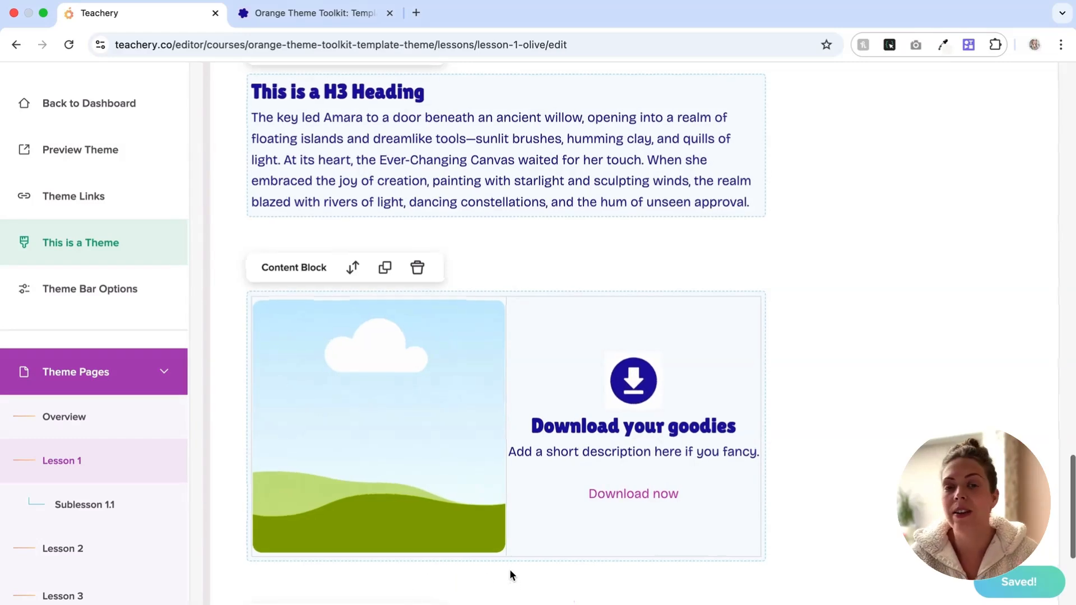
pyautogui.scroll(-1, 510, 565)
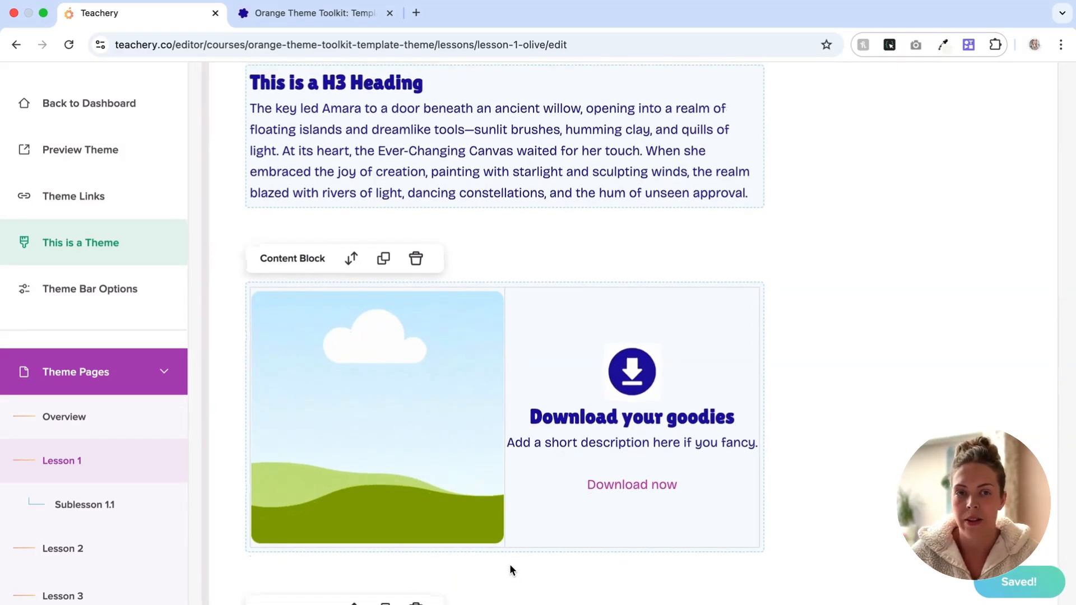
pyautogui.click(282, 15)
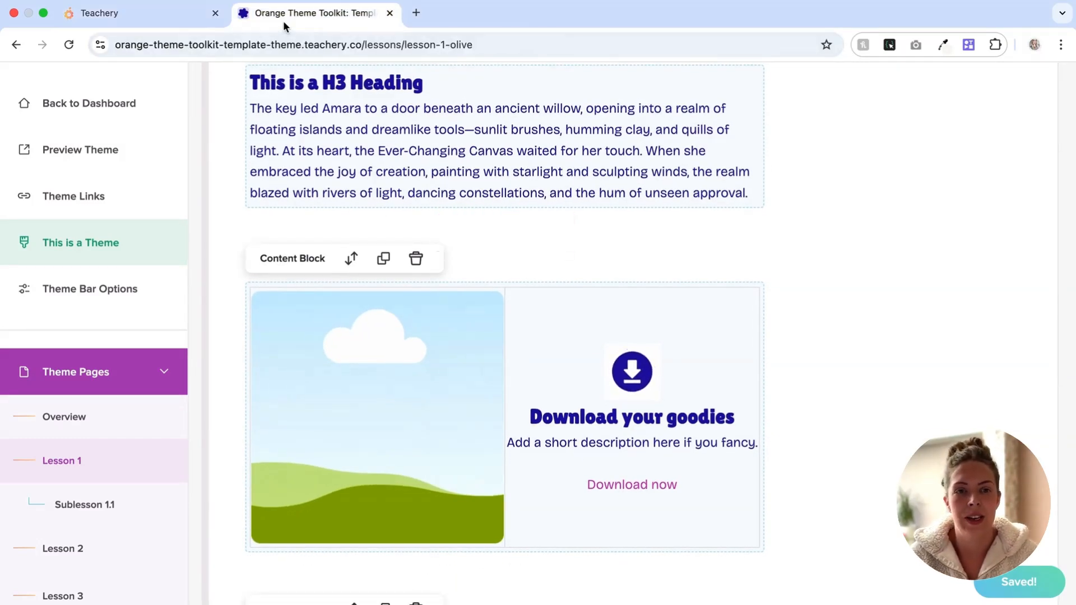
pyautogui.scroll(-5, 379, 402)
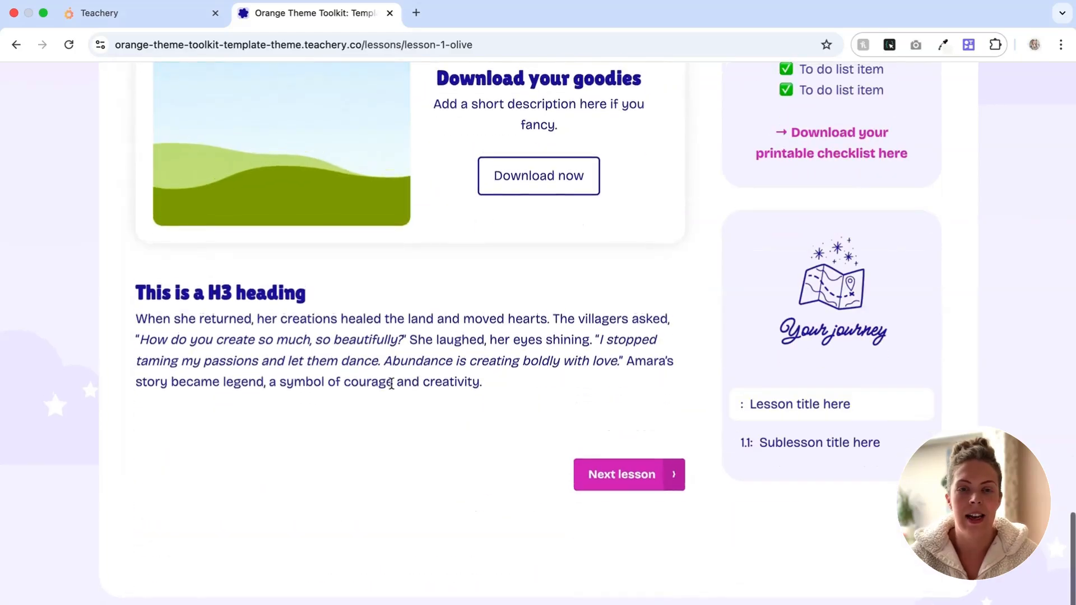
pyautogui.scroll(10, 386, 393)
pyautogui.scroll(2, 392, 384)
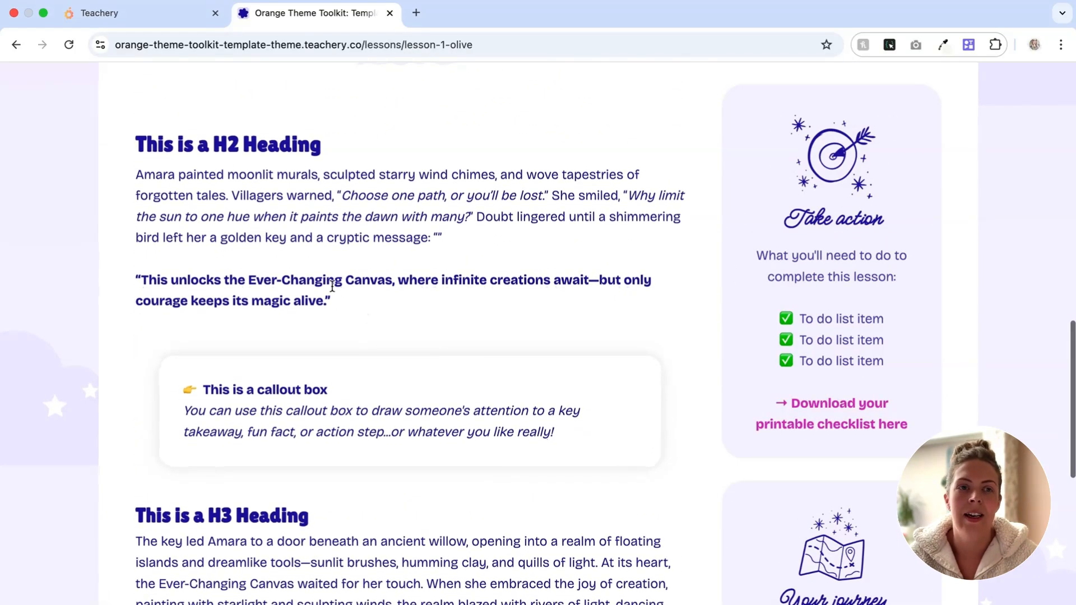
pyautogui.click(101, 13)
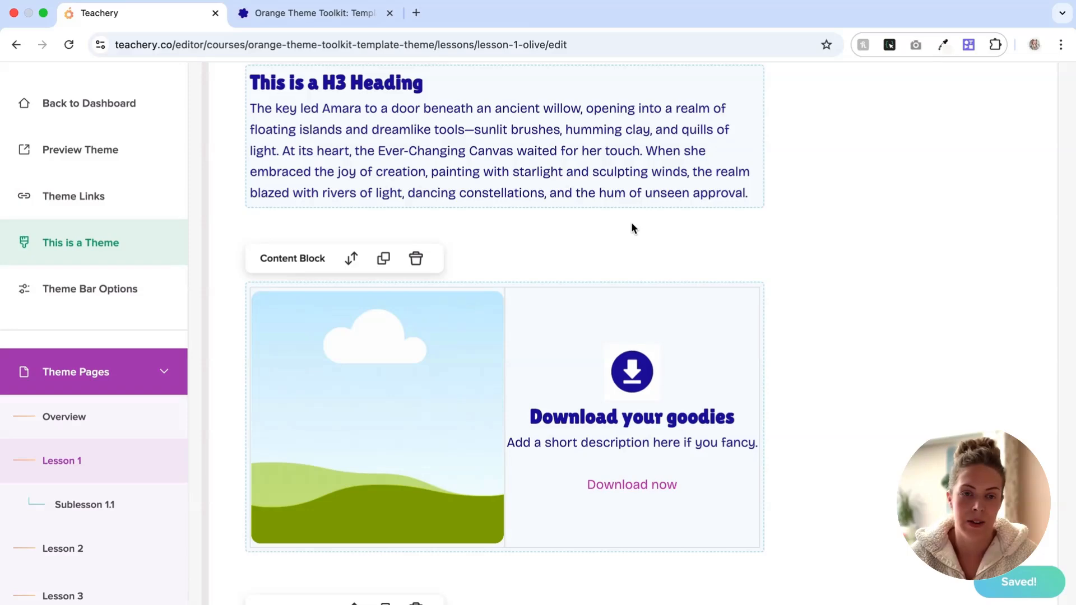
# Step: Duplicate the Download your goodies content block, confirming, so two identical download cards appear
pyautogui.click(383, 260)
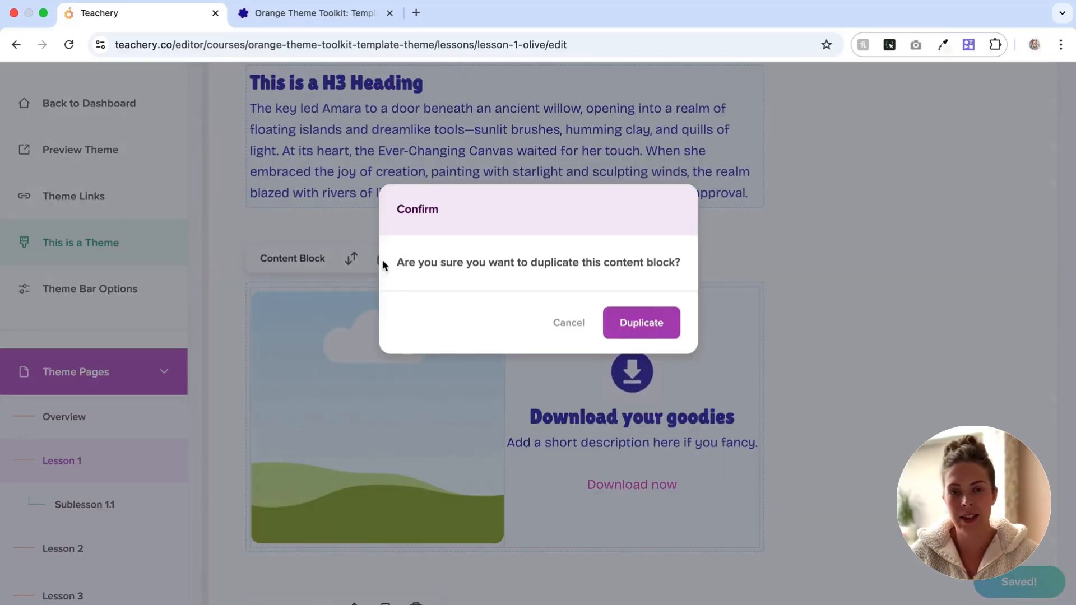
pyautogui.click(624, 330)
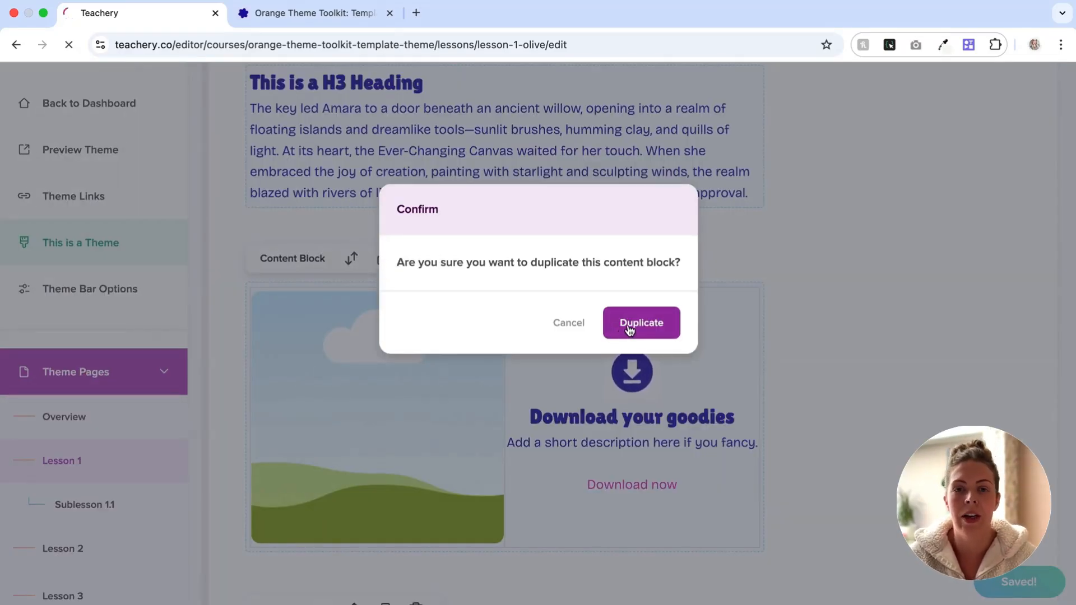
pyautogui.scroll(-15, 673, 341)
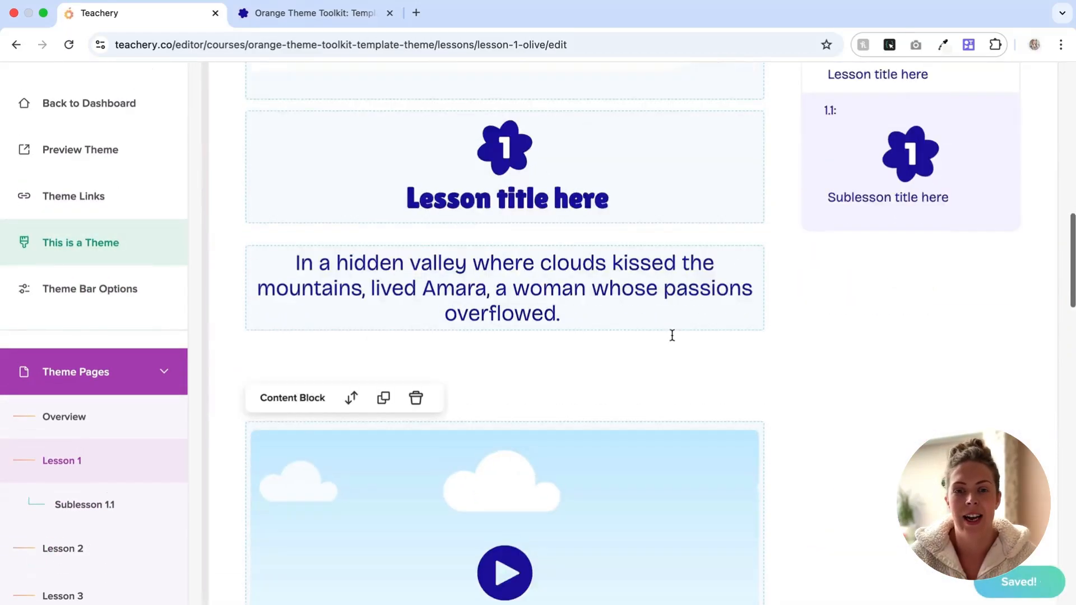
pyautogui.scroll(-15, 673, 341)
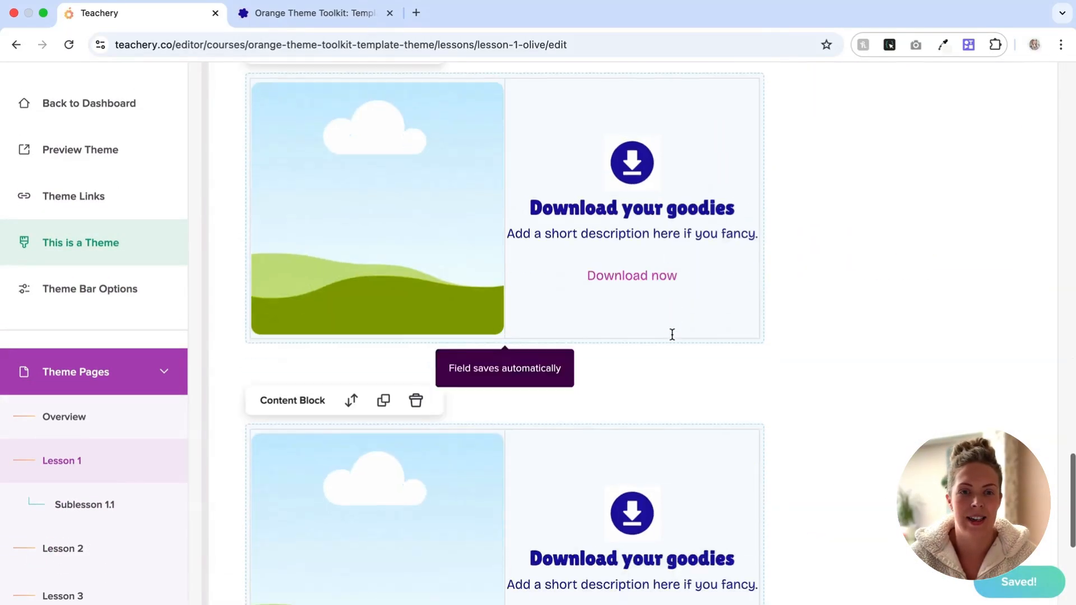
pyautogui.scroll(-3, 839, 440)
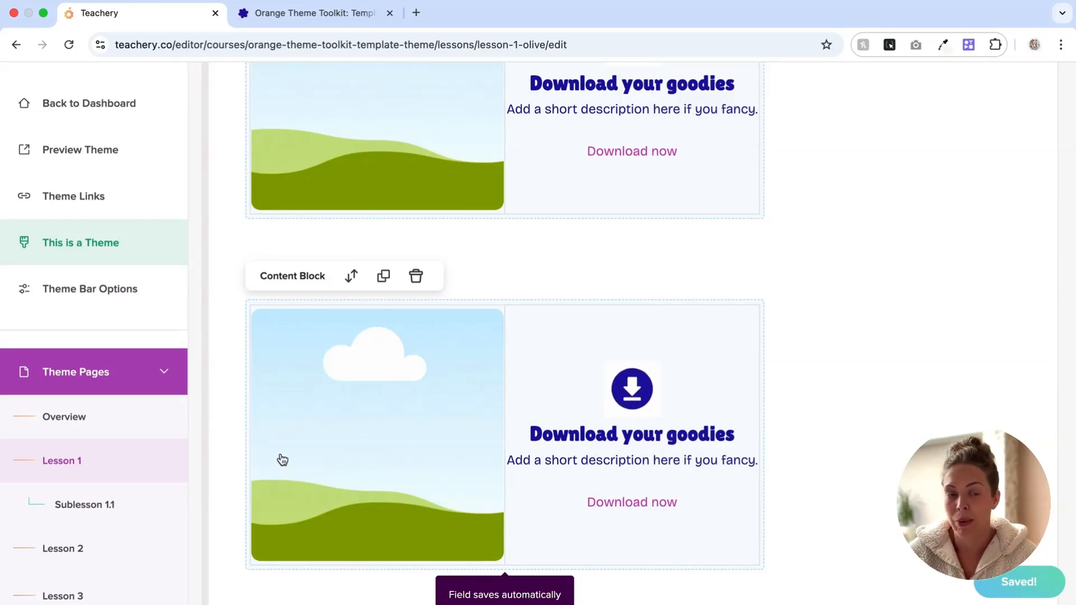
pyautogui.scroll(-3, 75, 496)
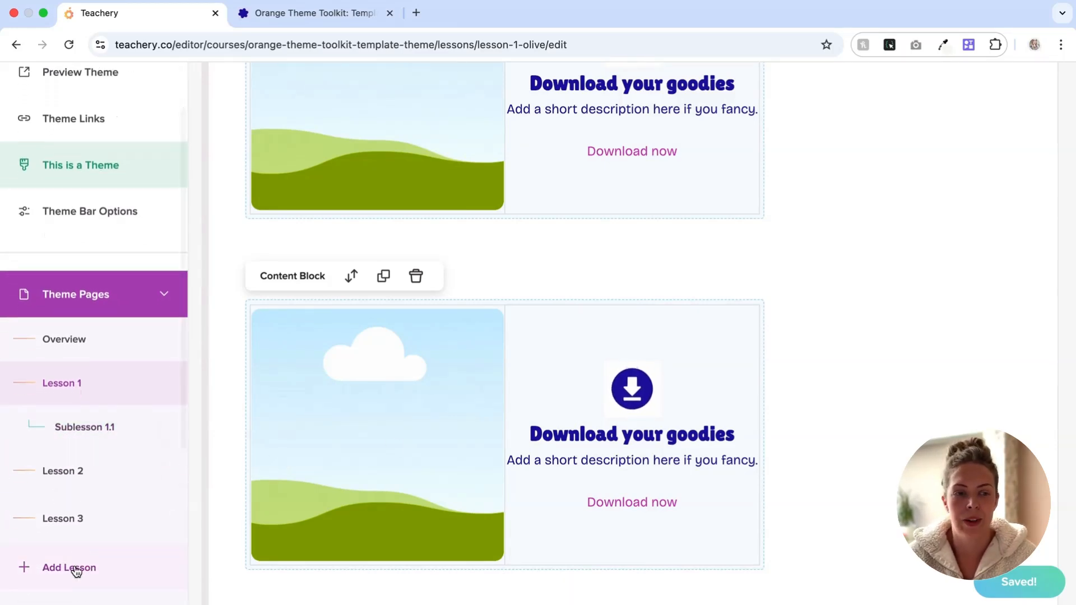
# Step: Add a new draft lesson with the title 'TEST'
pyautogui.click(77, 569)
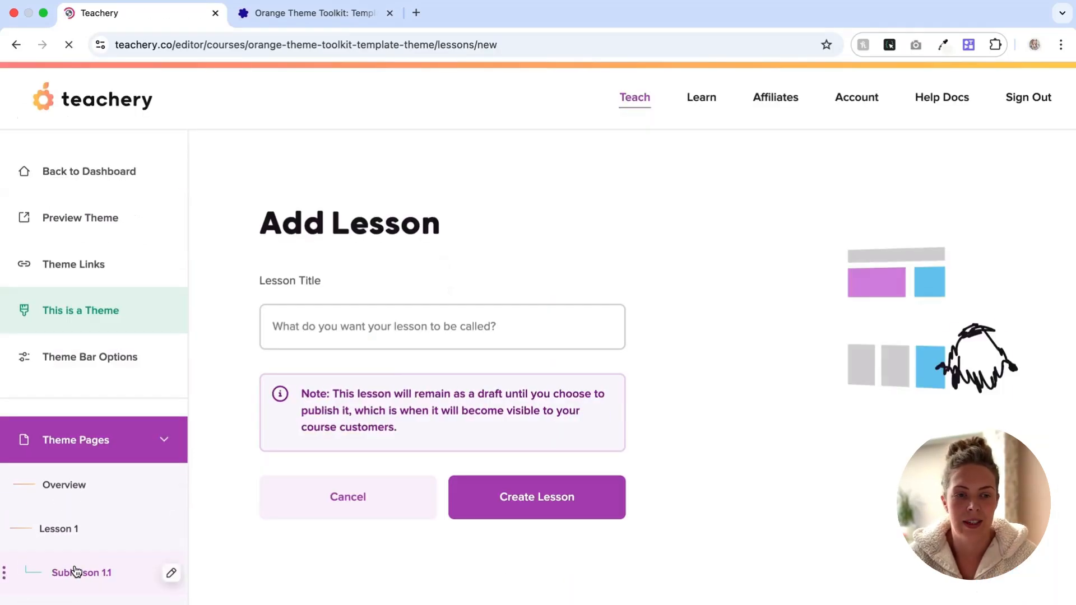
pyautogui.click(318, 319)
pyautogui.write('TEST')
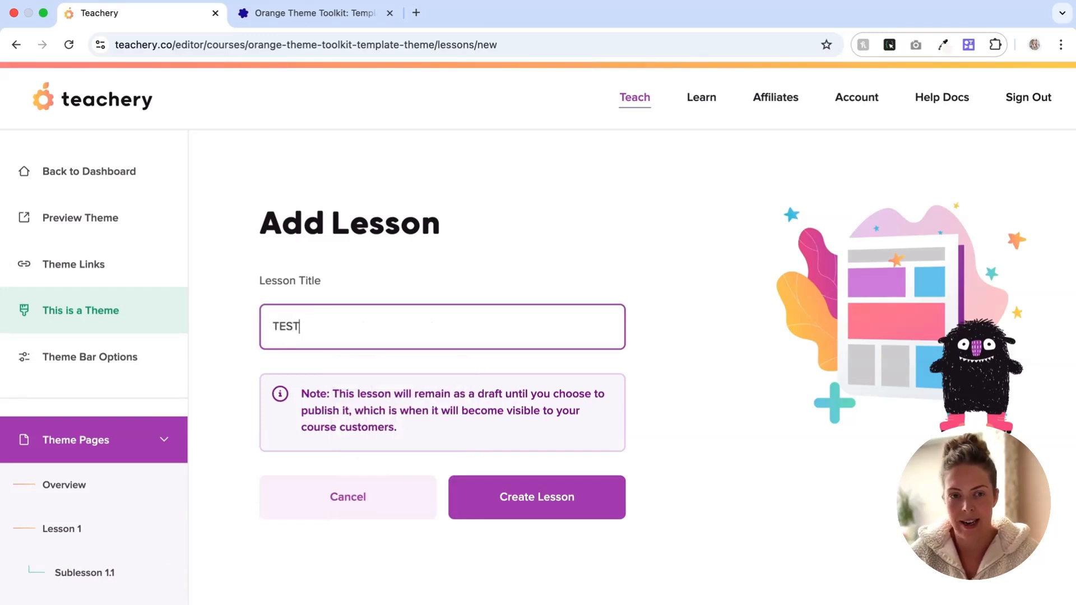
pyautogui.click(621, 506)
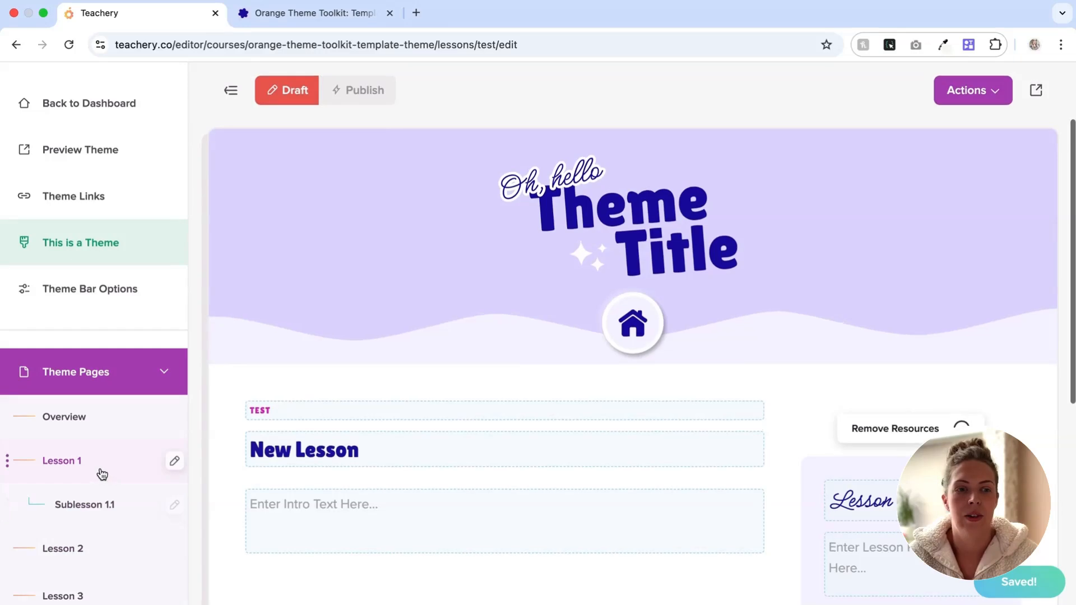
# Step: Open Lesson 1 in a new browser tab and move that tab to second place
pyautogui.rightClick(101, 474)
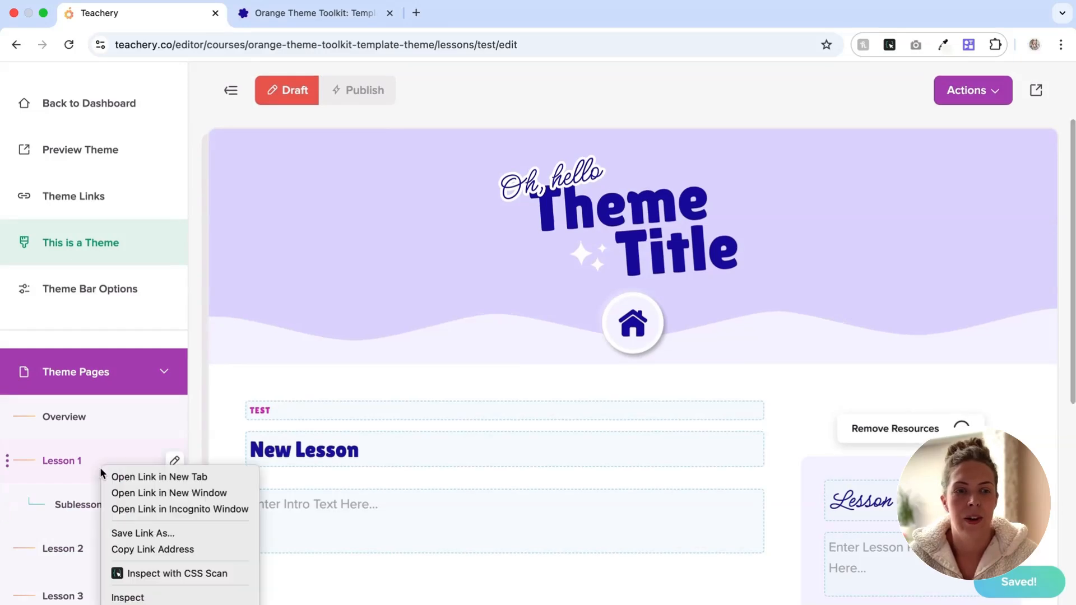
pyautogui.click(151, 476)
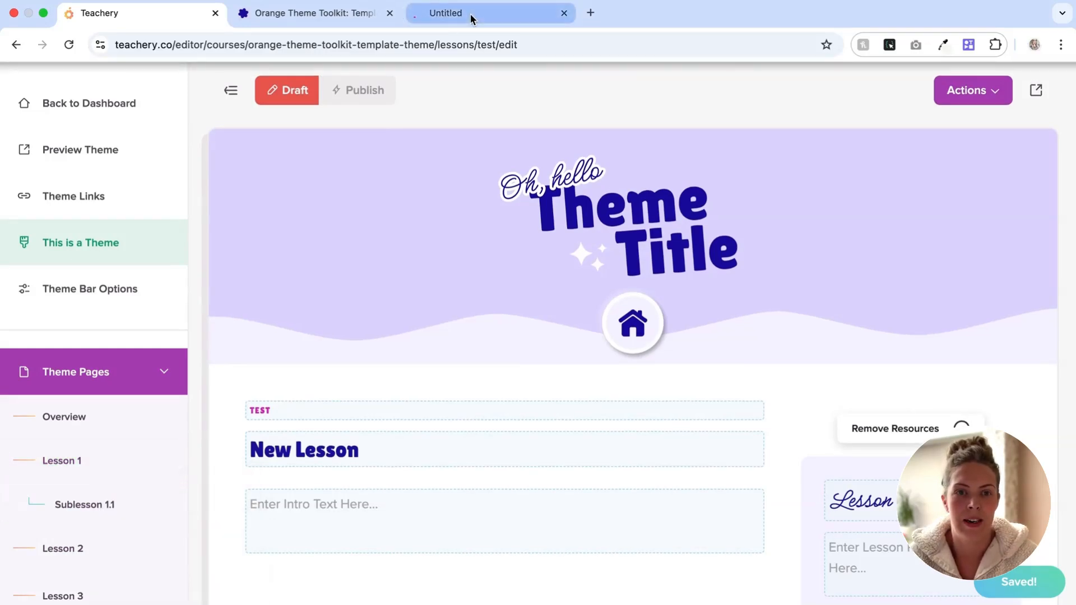
pyautogui.moveTo(443, 12); pyautogui.dragTo(315, 12)
# Step: Select the entire Download your goodies block in Lesson 1 with Ctrl+A for copying
pyautogui.scroll(-15, 485, 350)
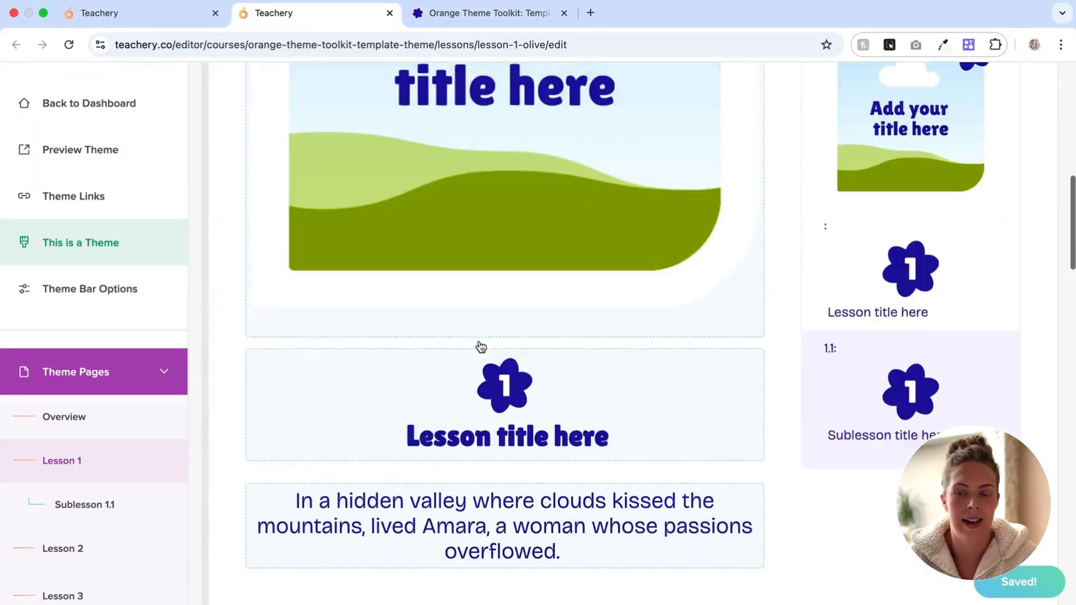
pyautogui.scroll(-20, 480, 341)
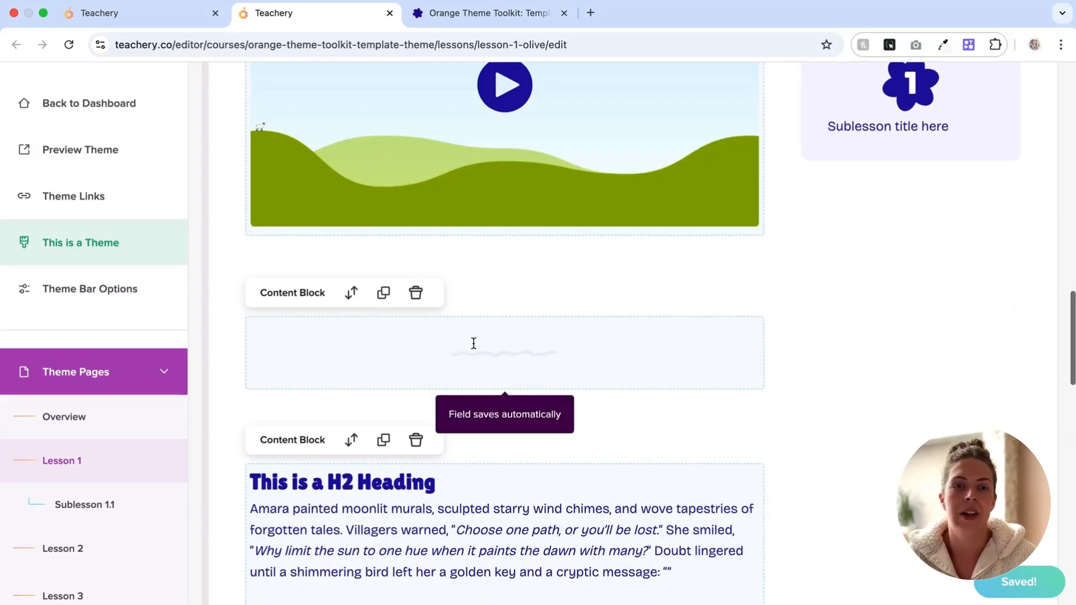
pyautogui.scroll(-4, 472, 343)
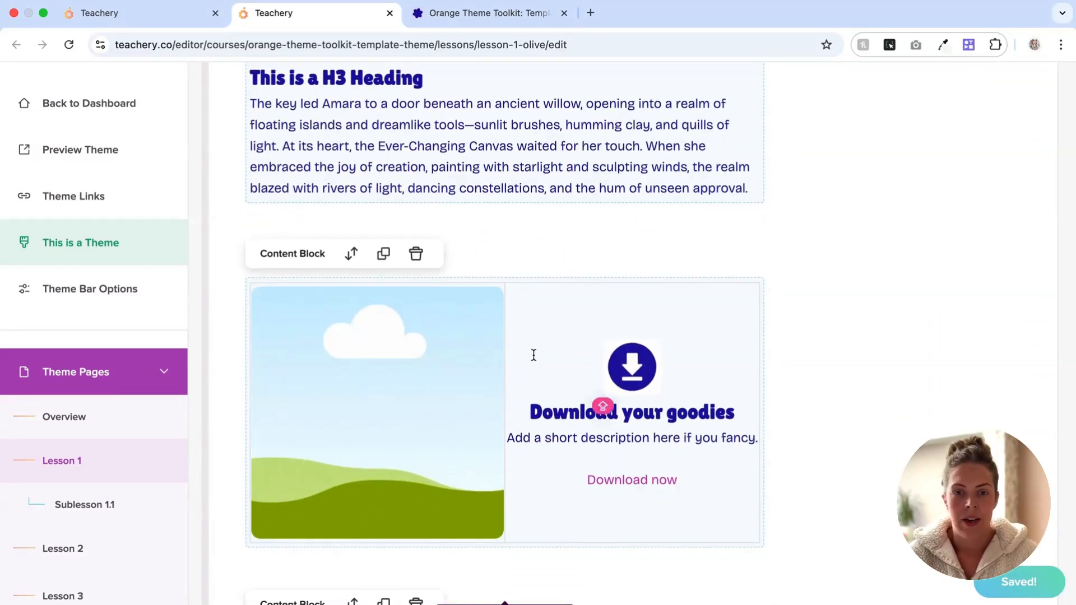
pyautogui.click(536, 410)
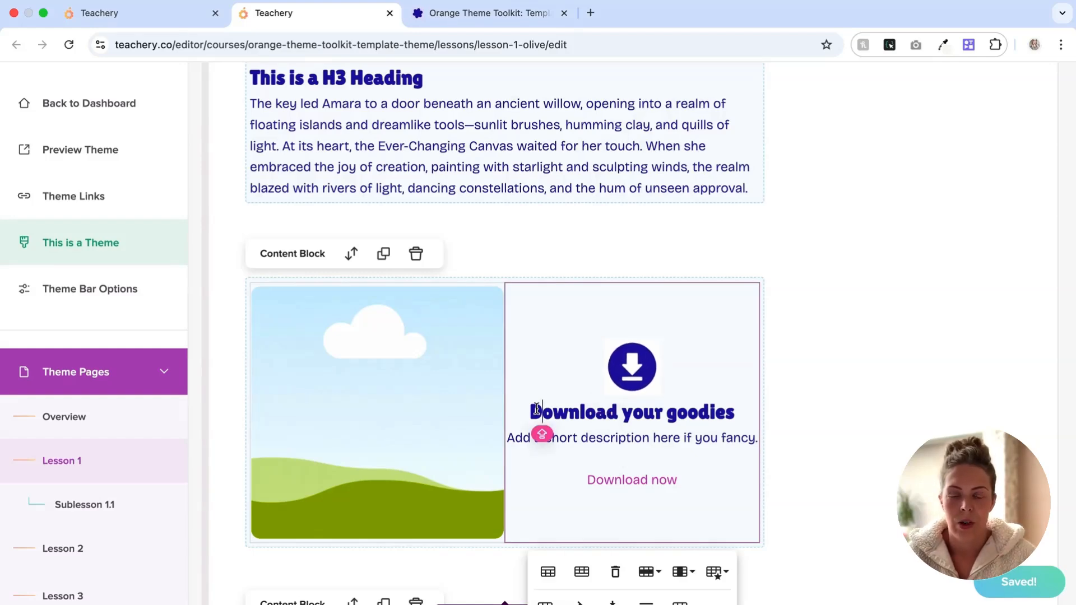
pyautogui.moveTo(571, 413); pyautogui.dragTo(549, 413)
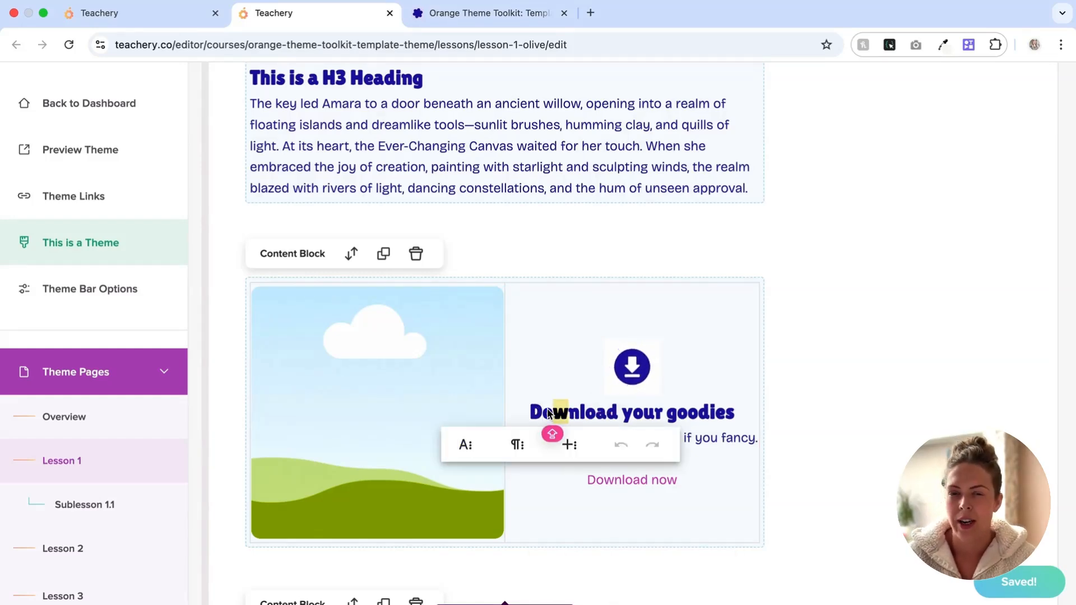
pyautogui.click(332, 392)
pyautogui.click(598, 415)
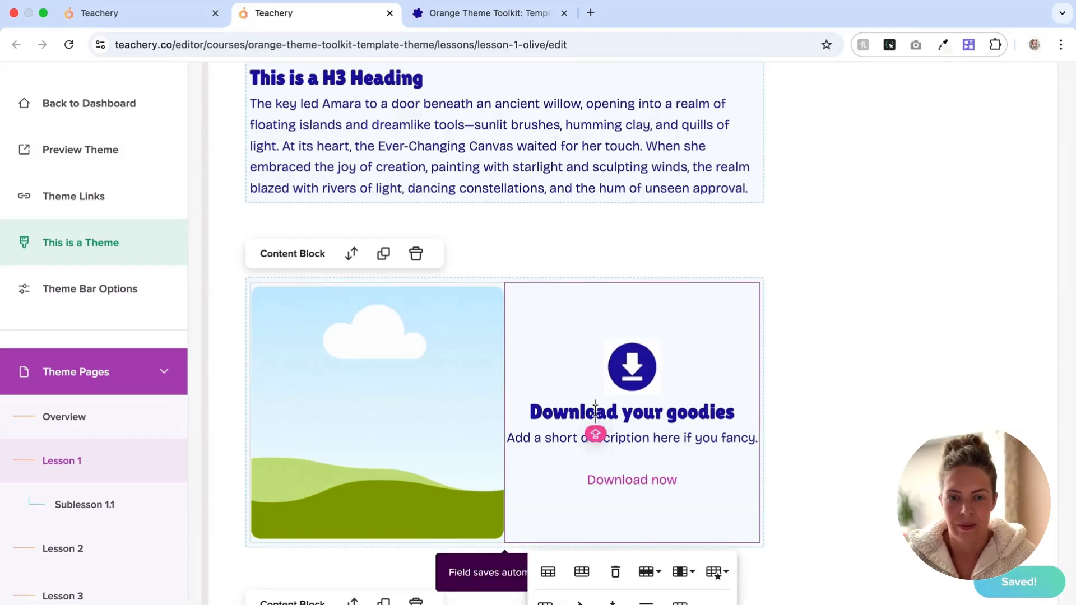
pyautogui.hotkey('ctrl', 'a')
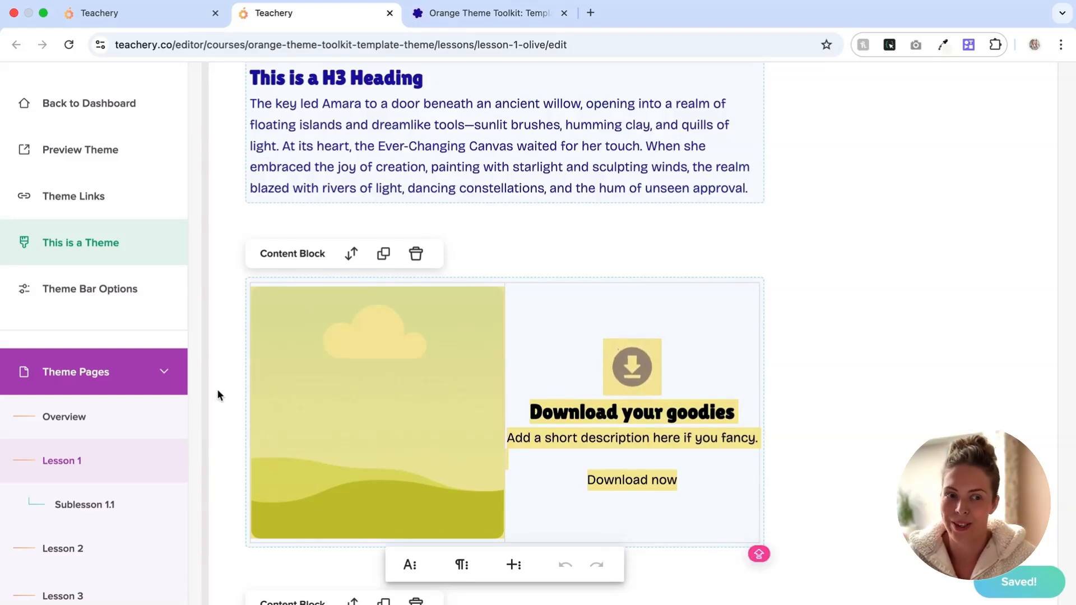
# Step: In the TEST lesson, add a new content block holding the copied Download your goodies card
pyautogui.click(104, 13)
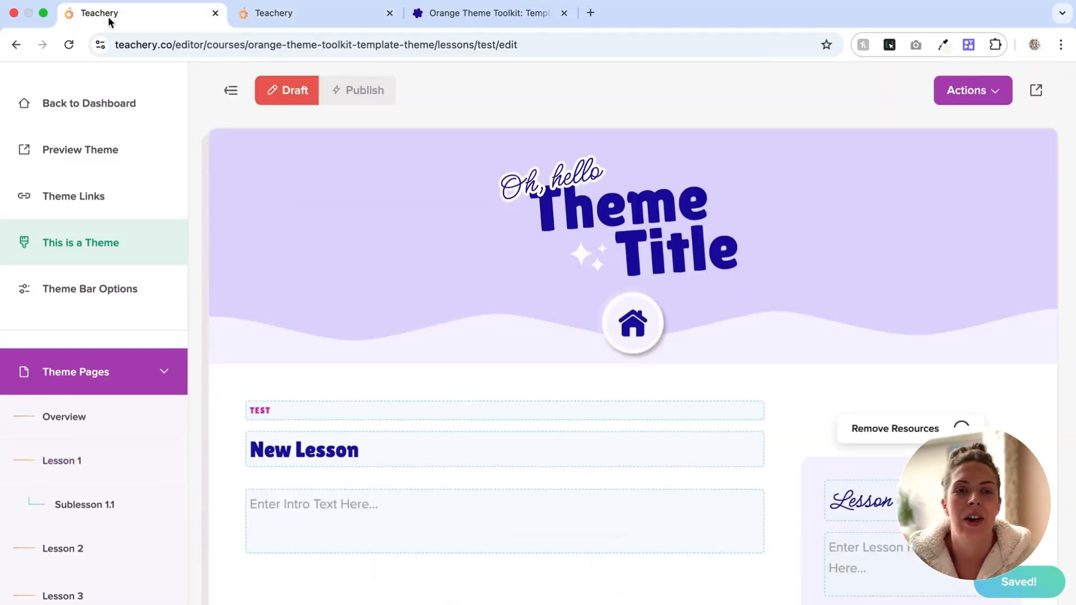
pyautogui.scroll(-4, 404, 376)
pyautogui.scroll(-5, 404, 375)
pyautogui.scroll(3, 404, 378)
pyautogui.click(507, 250)
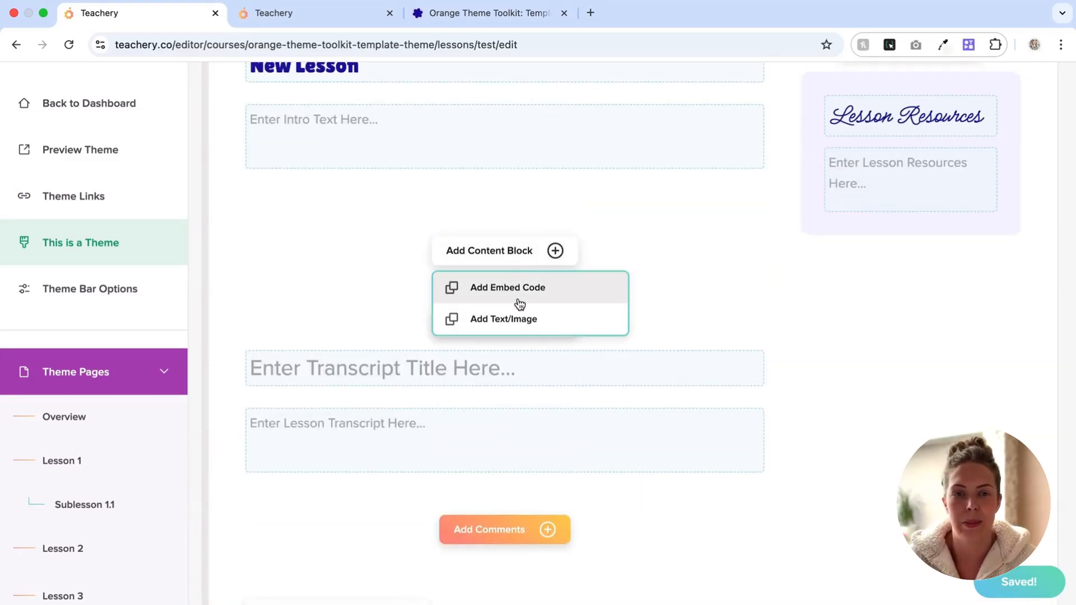
pyautogui.click(489, 332)
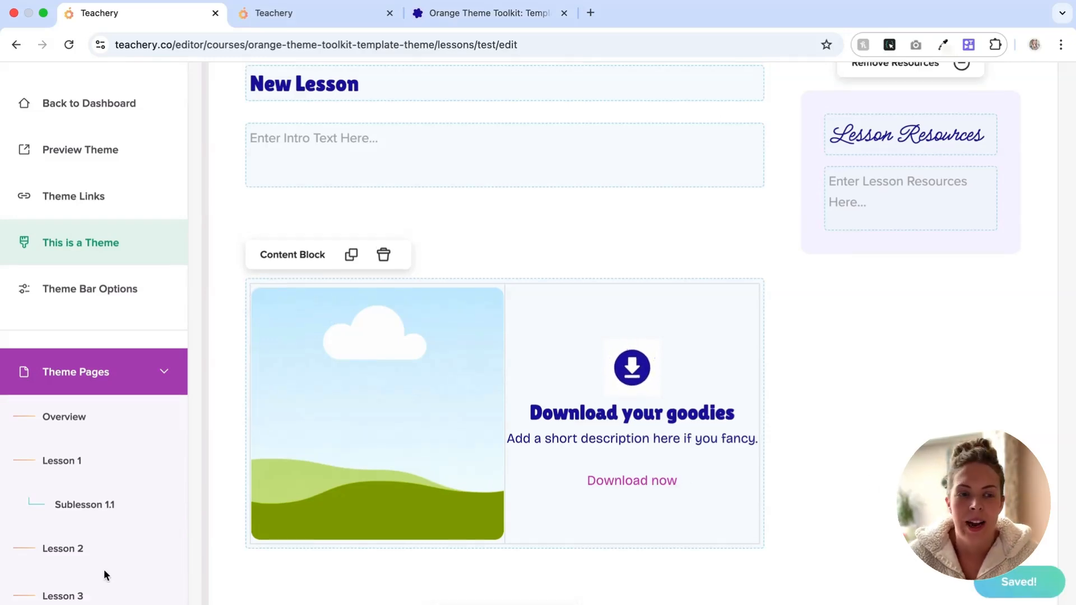
# Step: Back in the Lesson 1 editor, select text inside the 'This is a callout box' callout
pyautogui.click(275, 15)
pyautogui.click(699, 488)
pyautogui.scroll(-4, 699, 487)
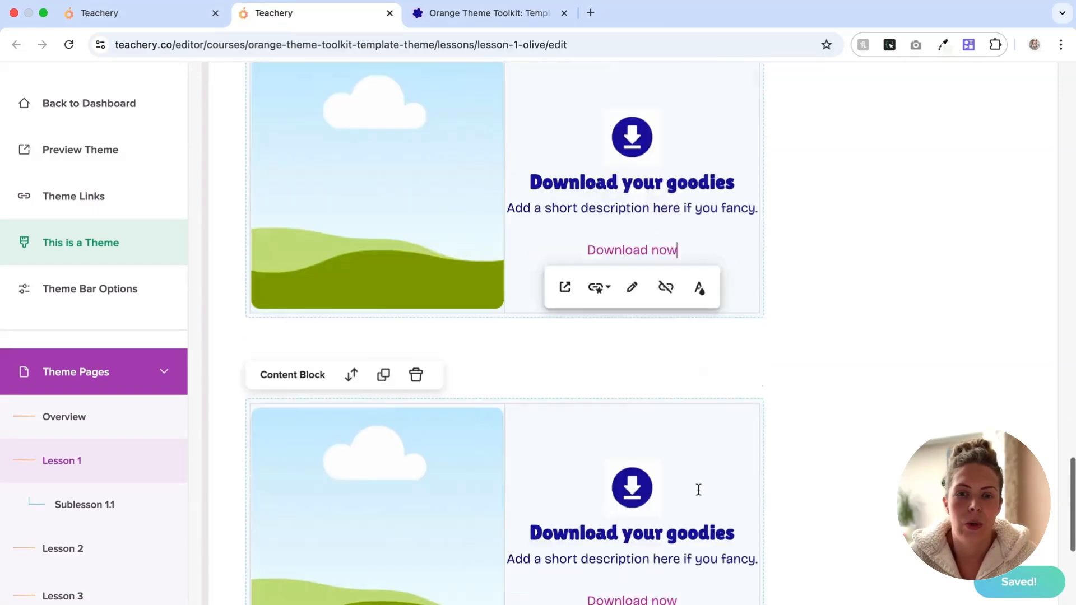
pyautogui.scroll(-10, 699, 489)
pyautogui.scroll(9, 701, 489)
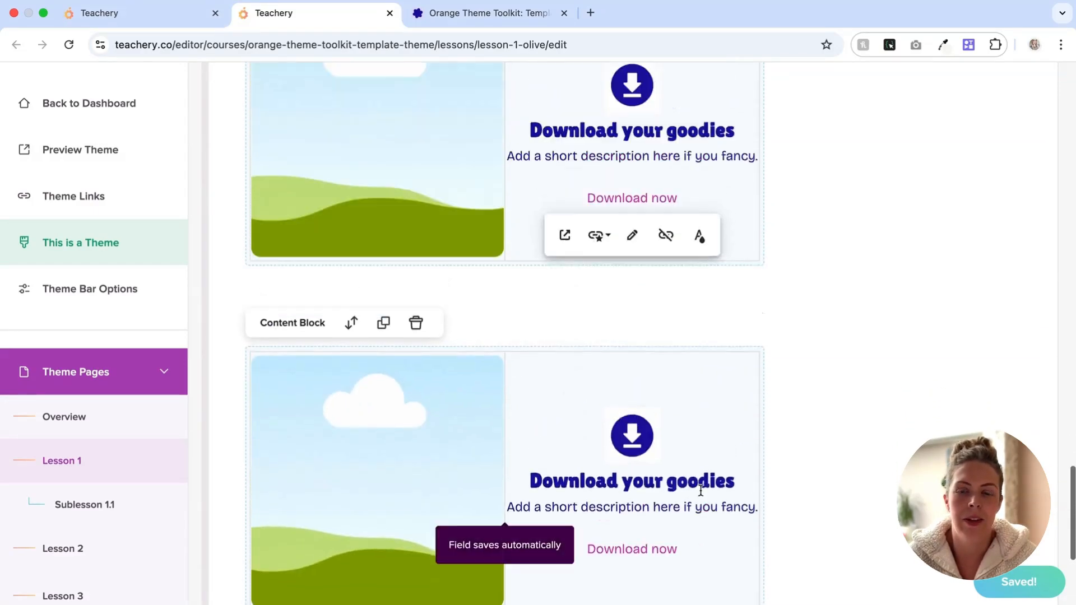
pyautogui.scroll(12, 701, 490)
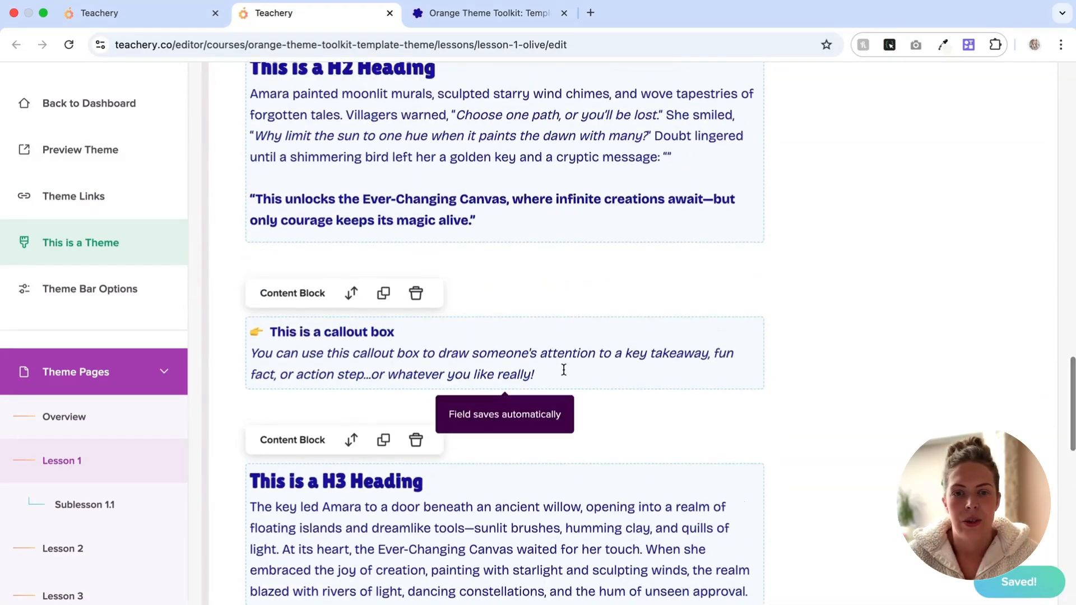
pyautogui.moveTo(539, 372); pyautogui.dragTo(520, 374)
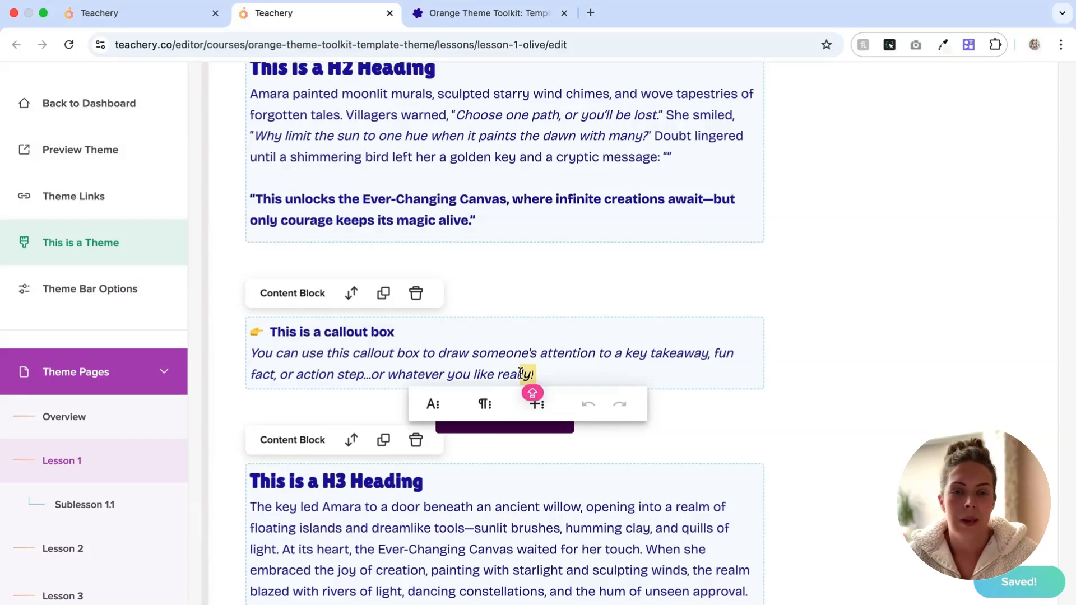
pyautogui.doubleClick(454, 353)
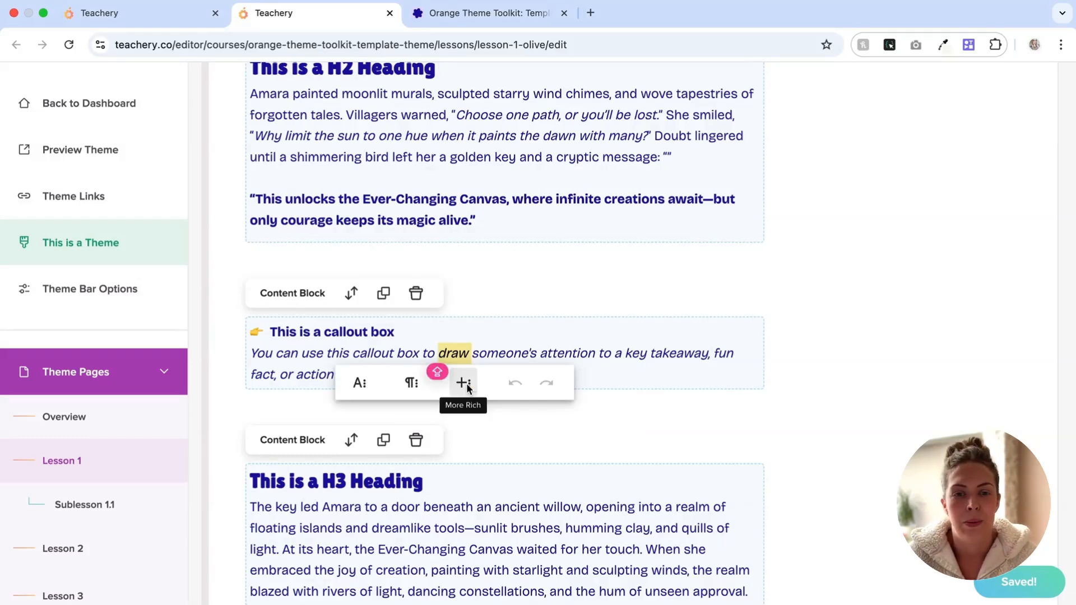
# Step: Show the callout in Code View, select all its HTML to copy, then return to normal view
pyautogui.click(466, 384)
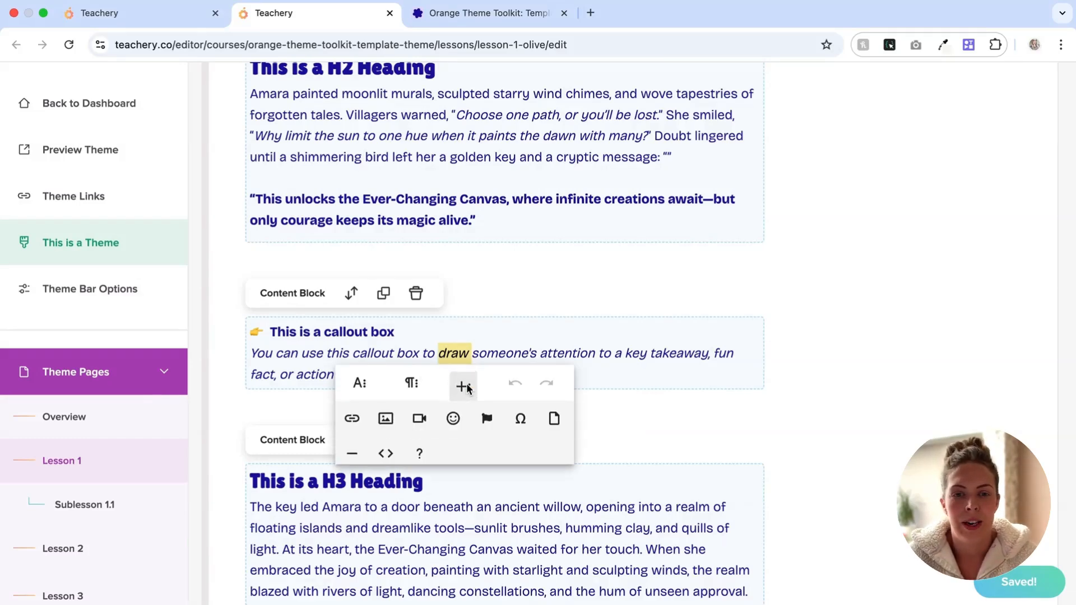
pyautogui.click(385, 454)
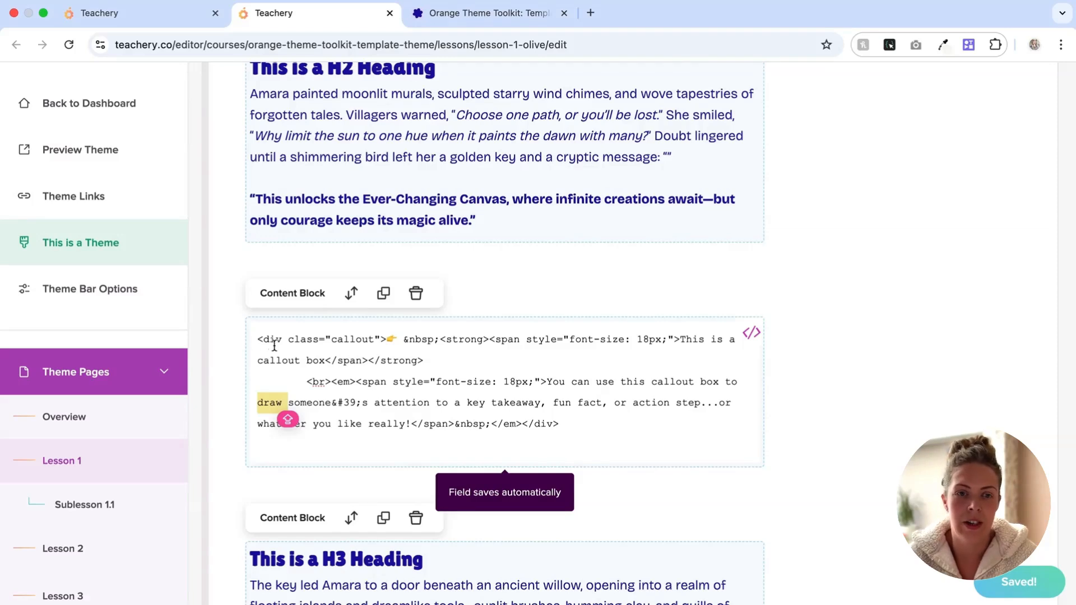
pyautogui.moveTo(260, 339); pyautogui.dragTo(612, 416)
pyautogui.press('super+c')
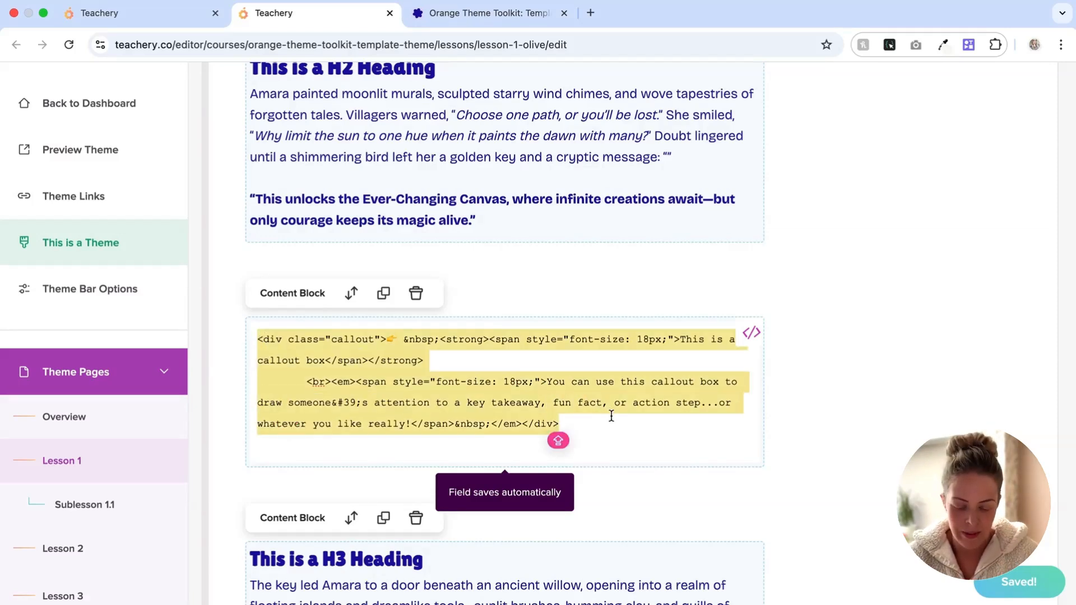
pyautogui.click(751, 333)
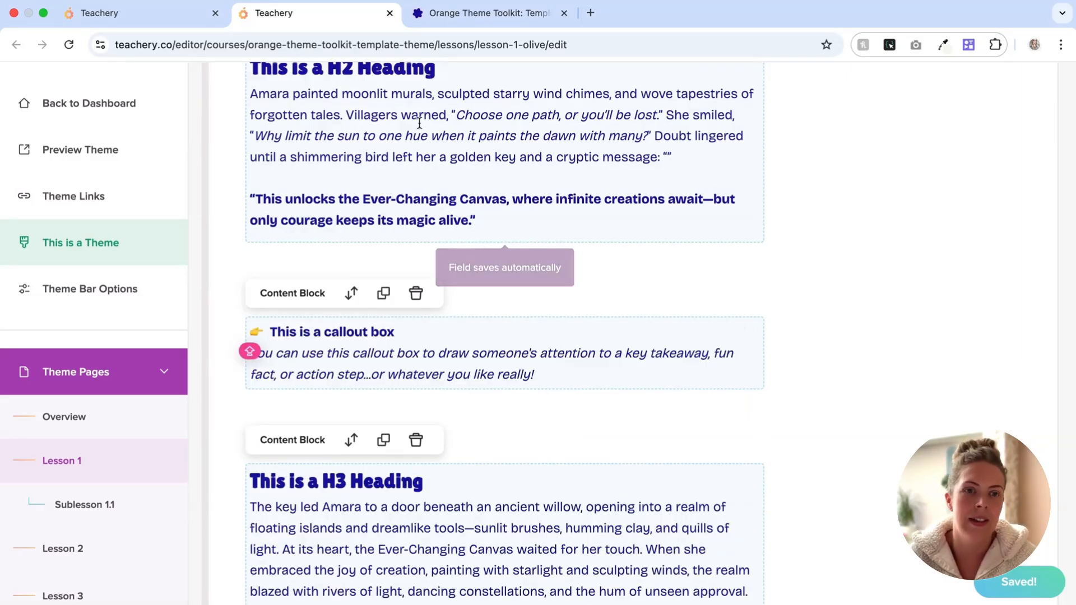
# Step: Add a Text/Image content block below the download card in the TEST lesson and click into it
pyautogui.click(136, 21)
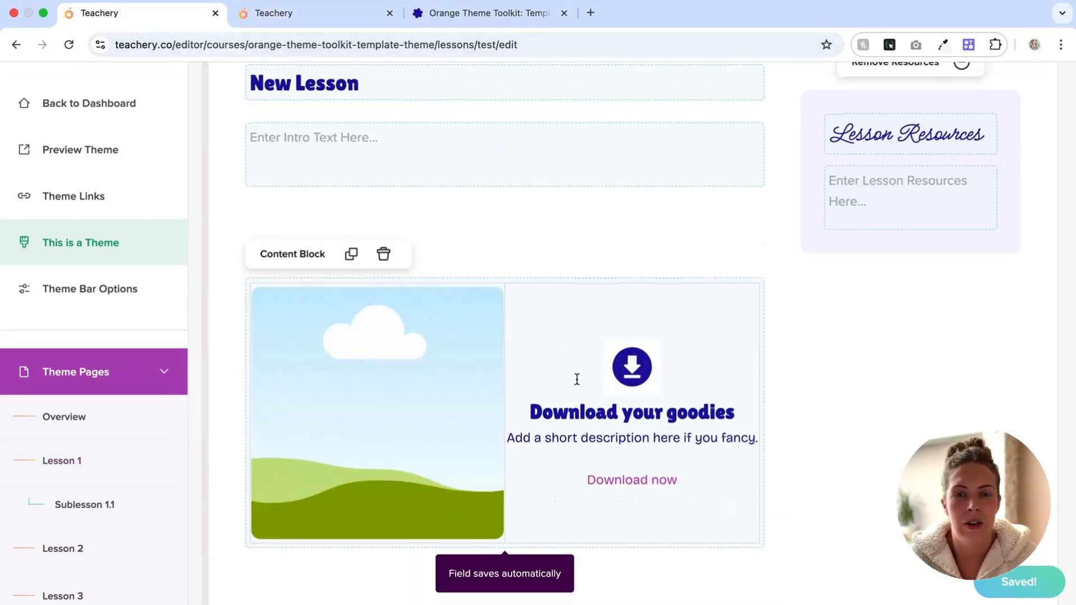
pyautogui.scroll(-6, 576, 377)
pyautogui.click(552, 284)
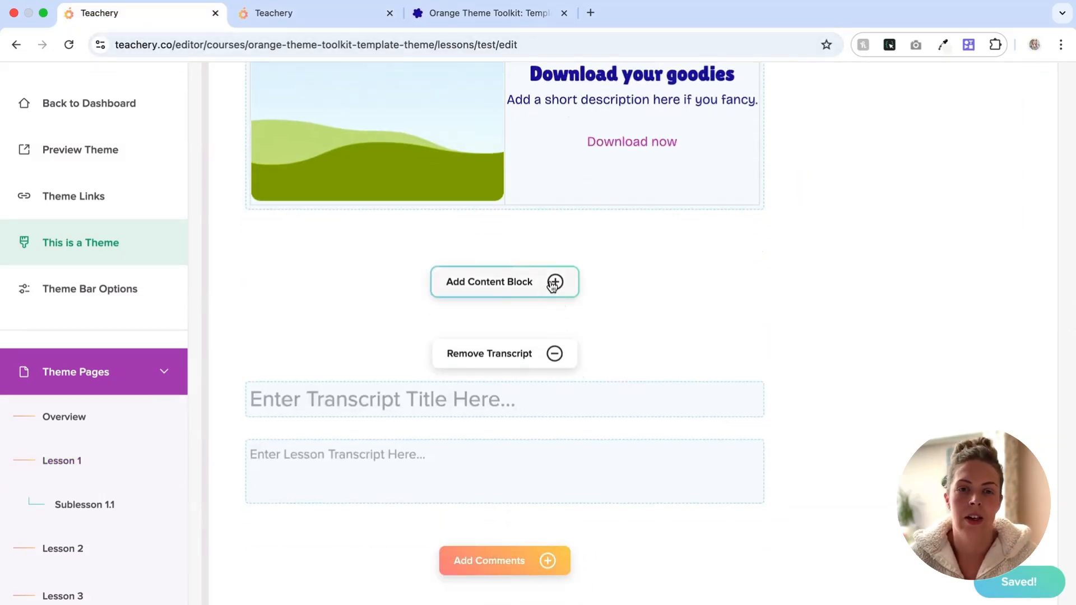
pyautogui.click(554, 285)
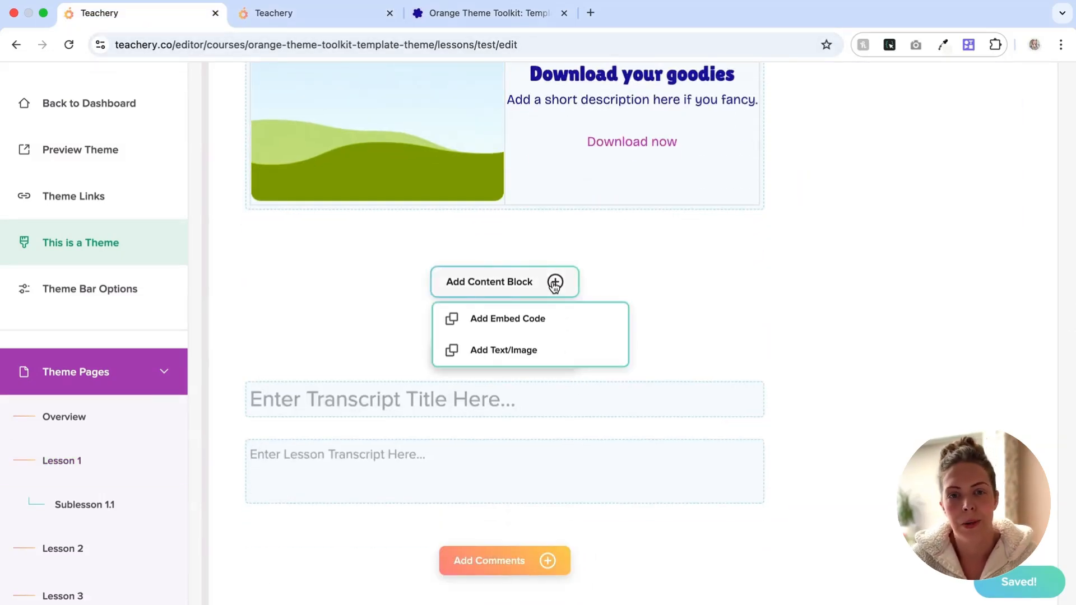
pyautogui.click(527, 353)
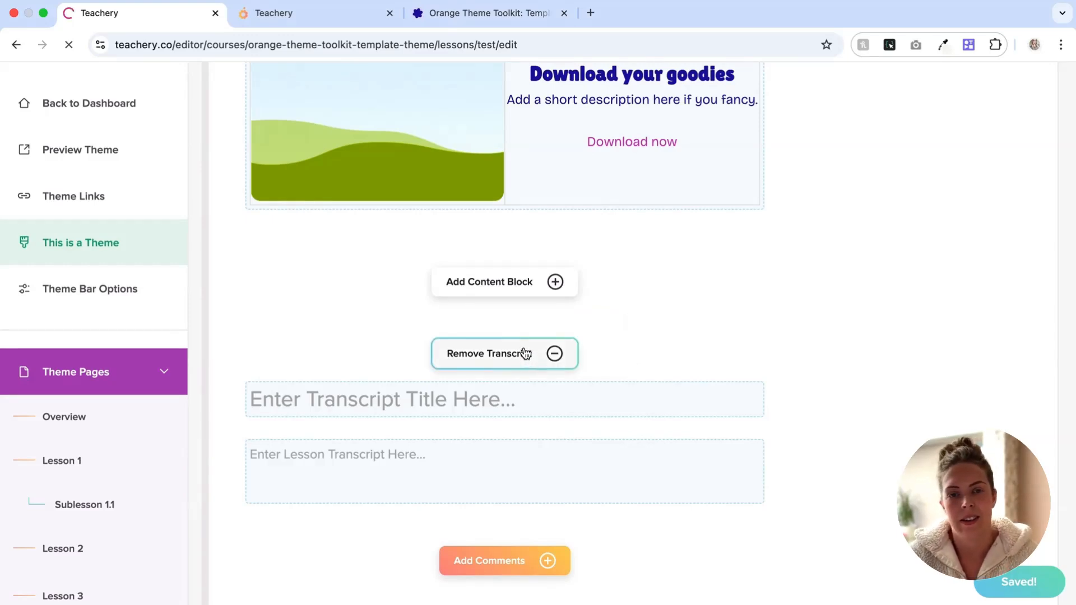
pyautogui.click(521, 287)
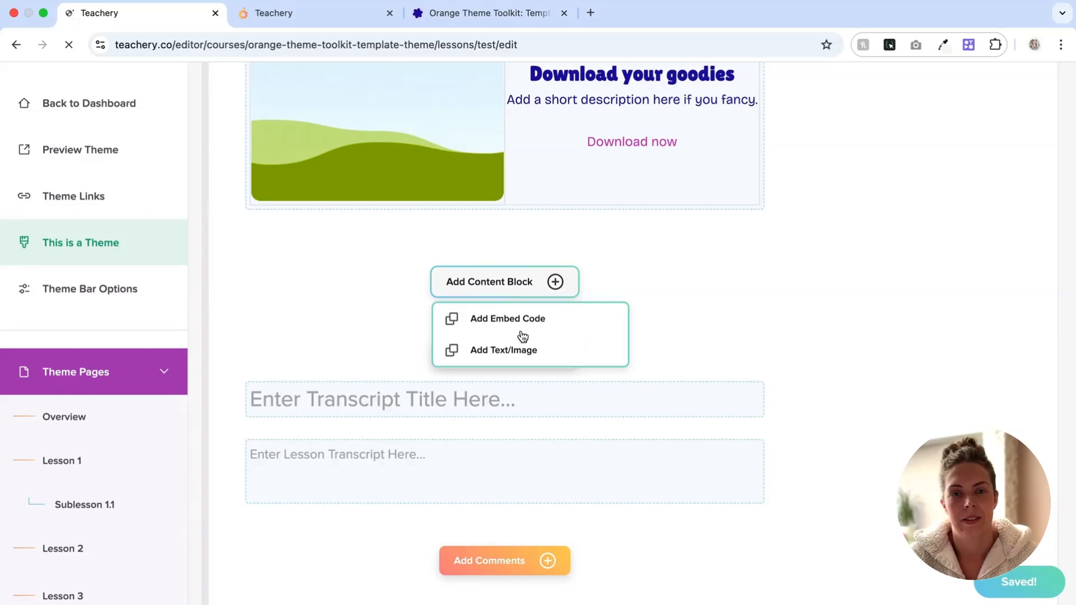
pyautogui.click(520, 345)
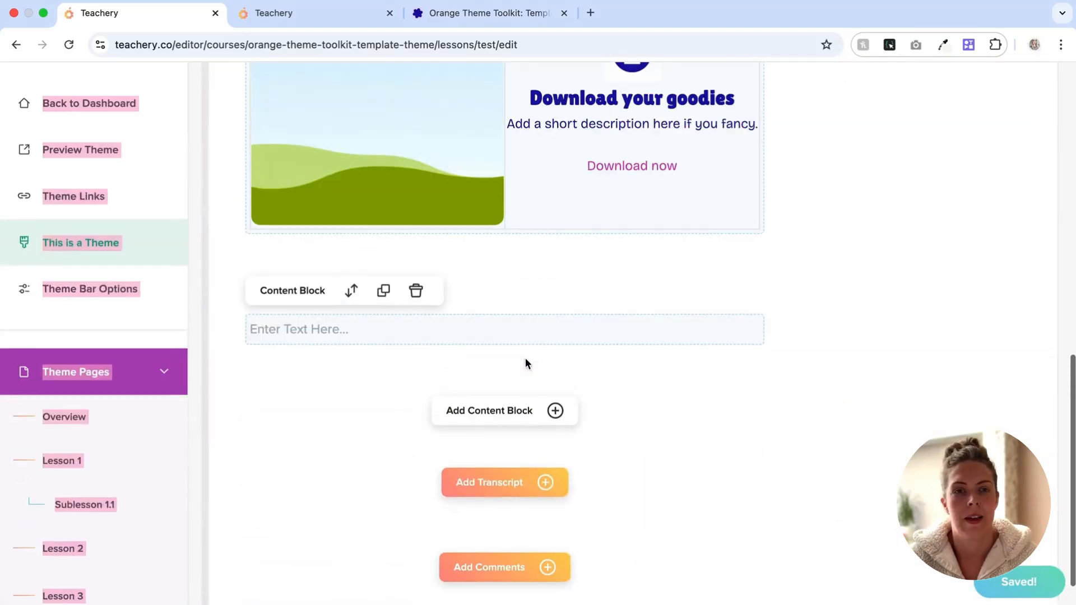
pyautogui.click(311, 335)
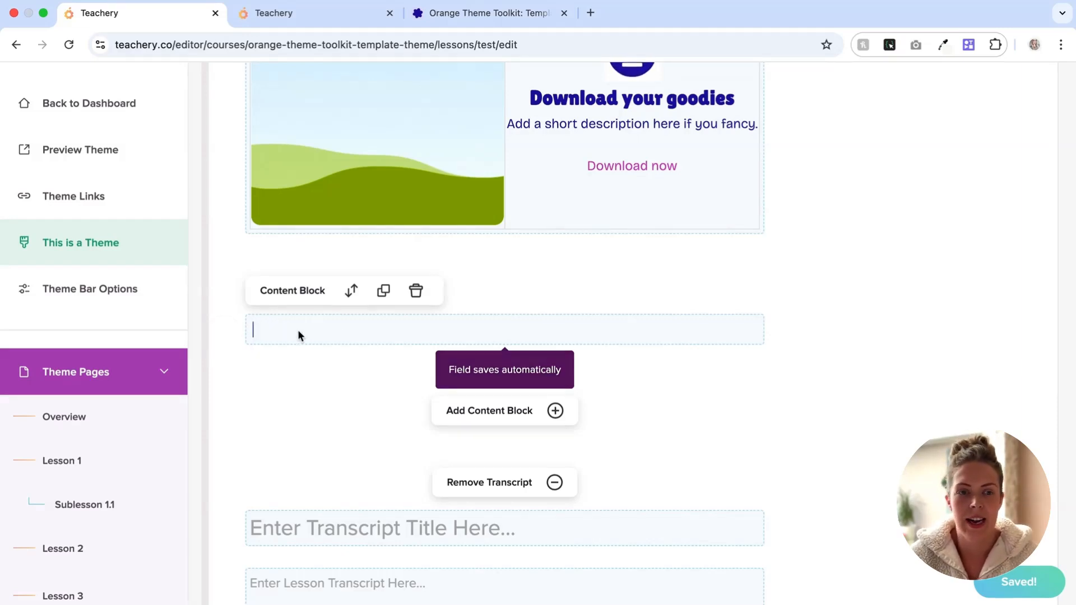
# Step: In Code View, replace the new block's &nbsp; with the pasted callout HTML and render it
pyautogui.moveTo(287, 331); pyautogui.dragTo(242, 329)
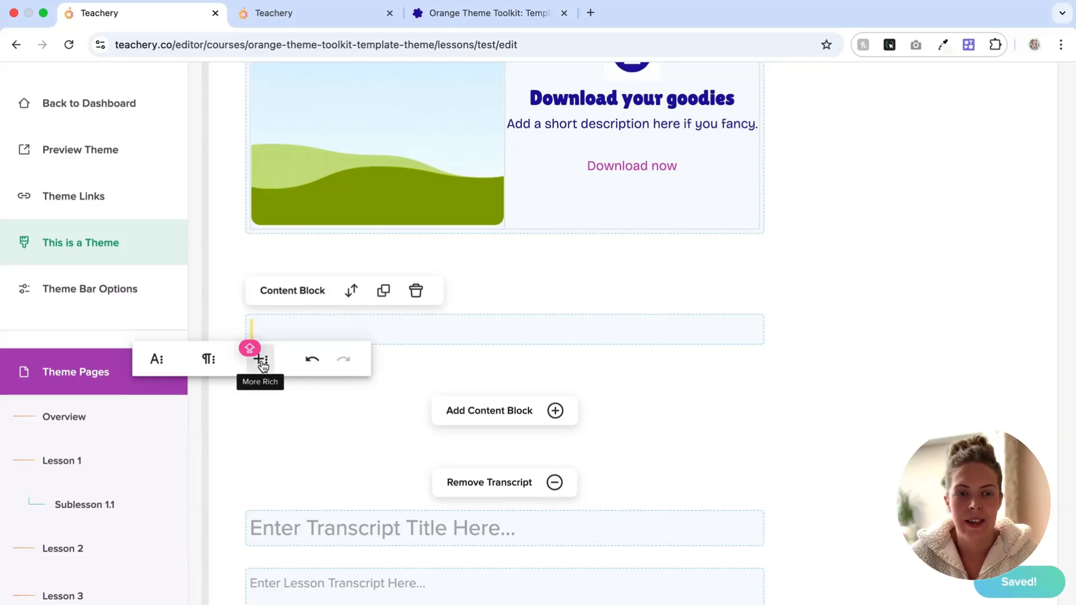
pyautogui.click(261, 361)
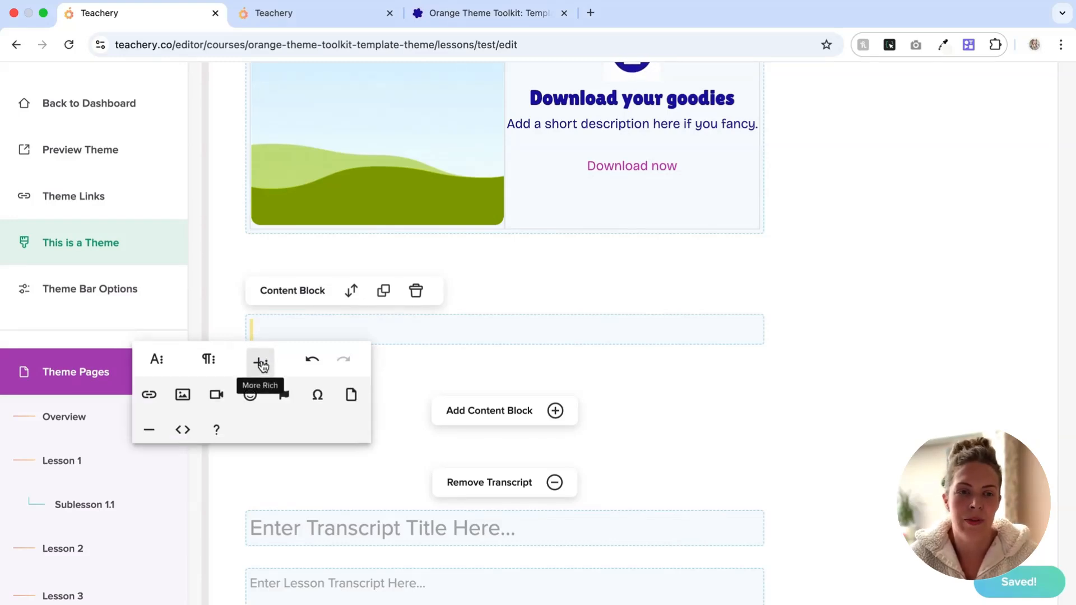
pyautogui.click(186, 430)
pyautogui.click(290, 340)
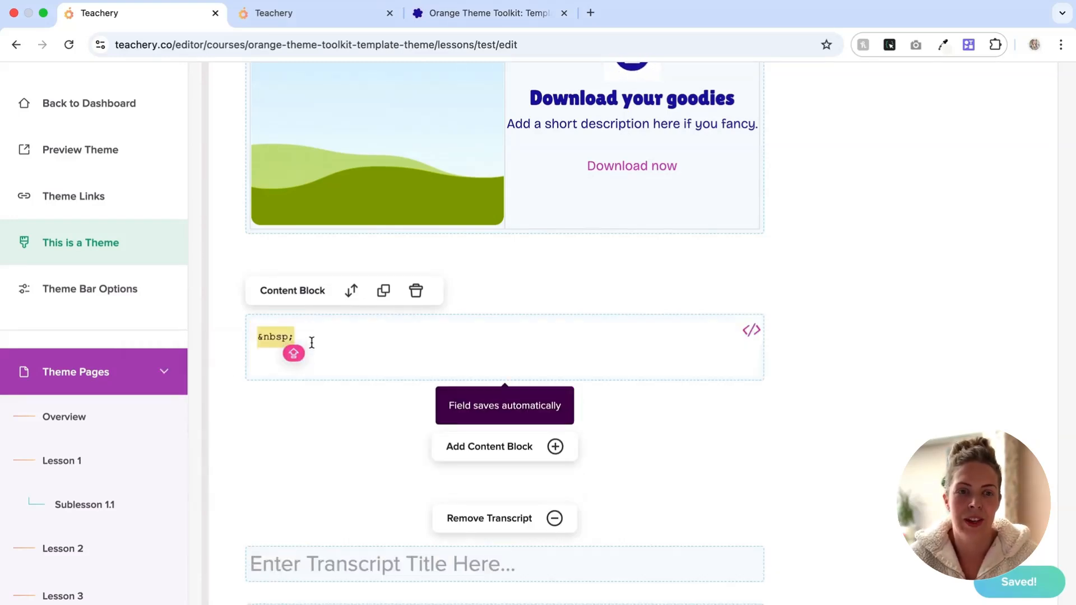
pyautogui.click(255, 338)
pyautogui.press('BackSpace')
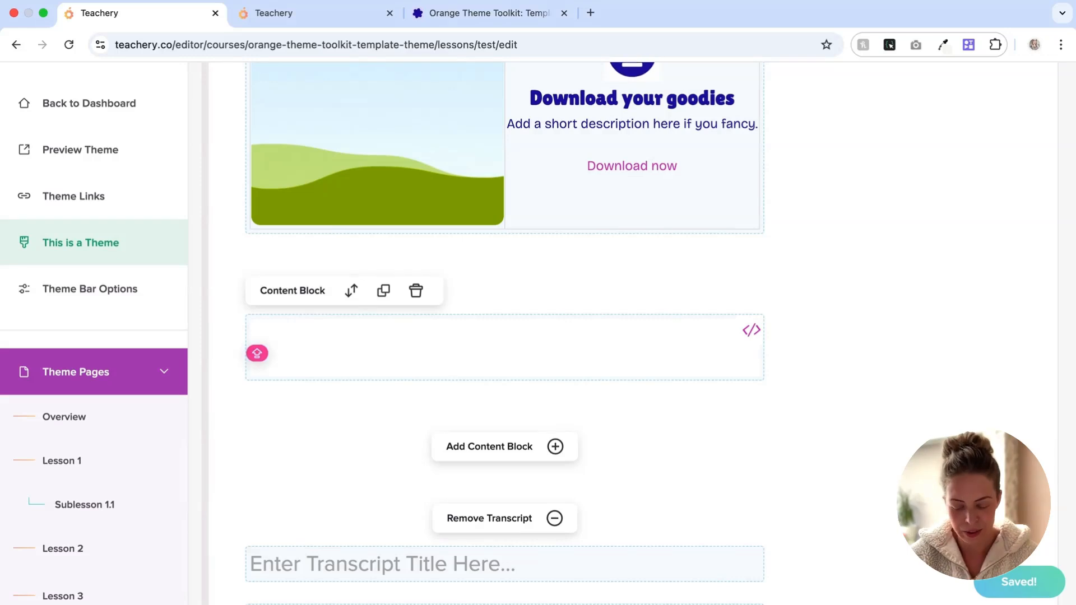
pyautogui.press('super+v')
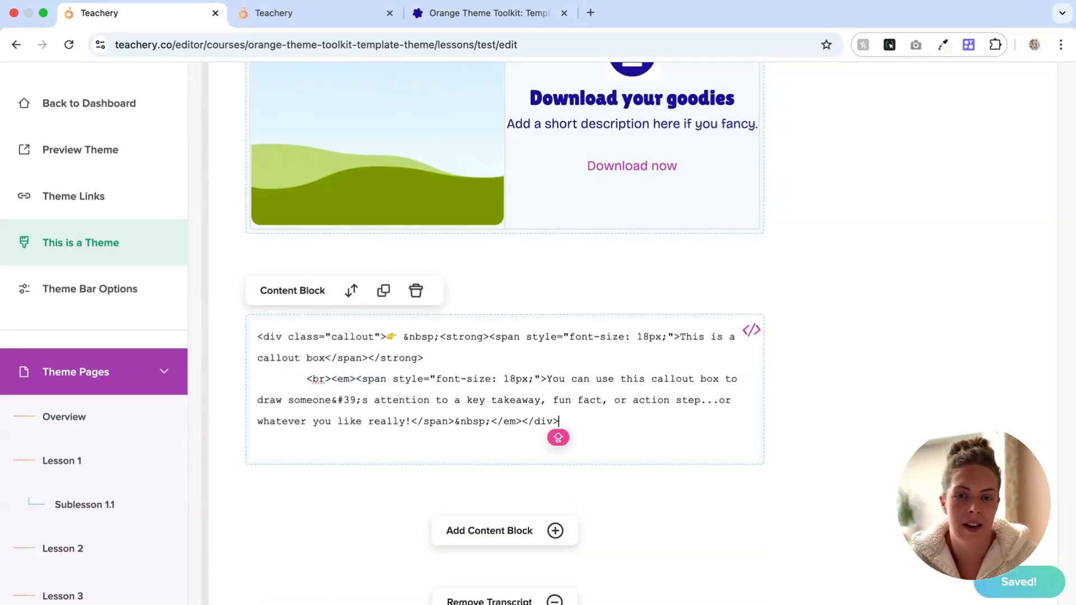
pyautogui.click(751, 330)
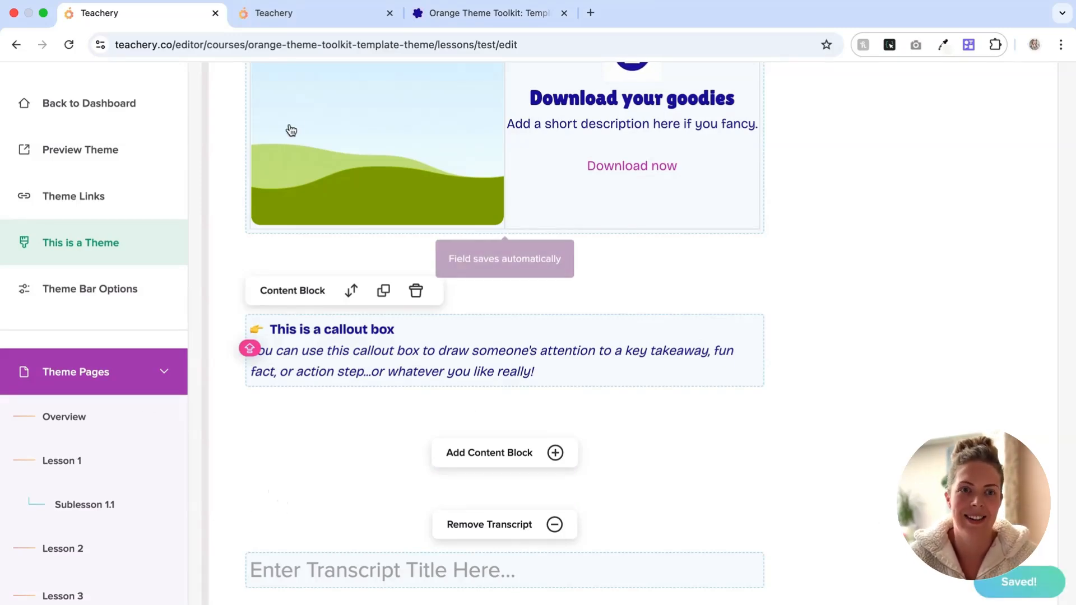
# Step: Open the TEST lesson on the live site and scroll through its download card and callout box
pyautogui.scroll(15, 269, 89)
pyautogui.click(1032, 168)
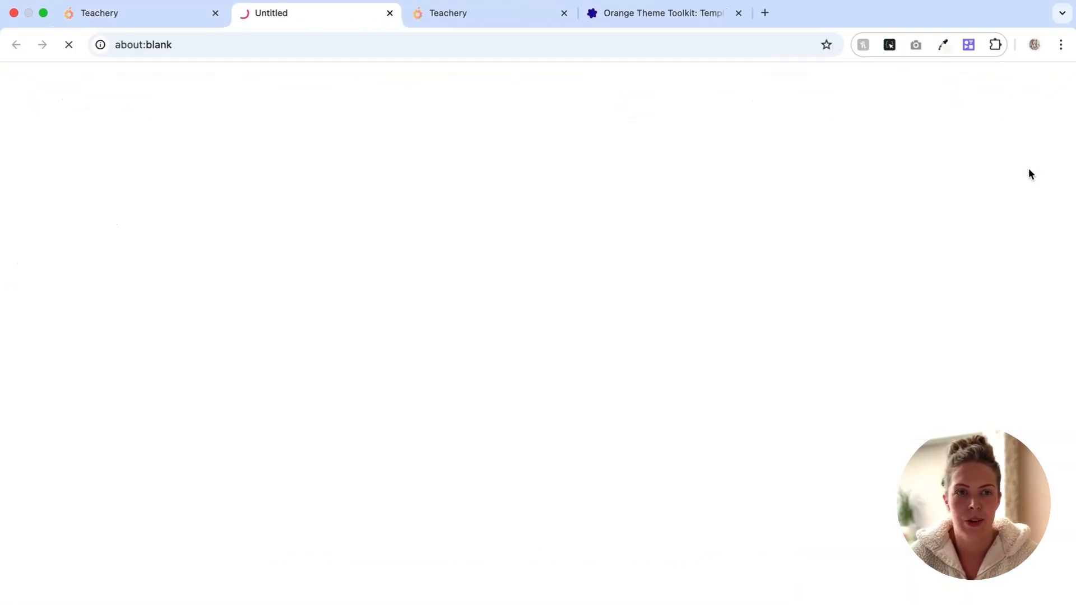
pyautogui.scroll(-8, 929, 185)
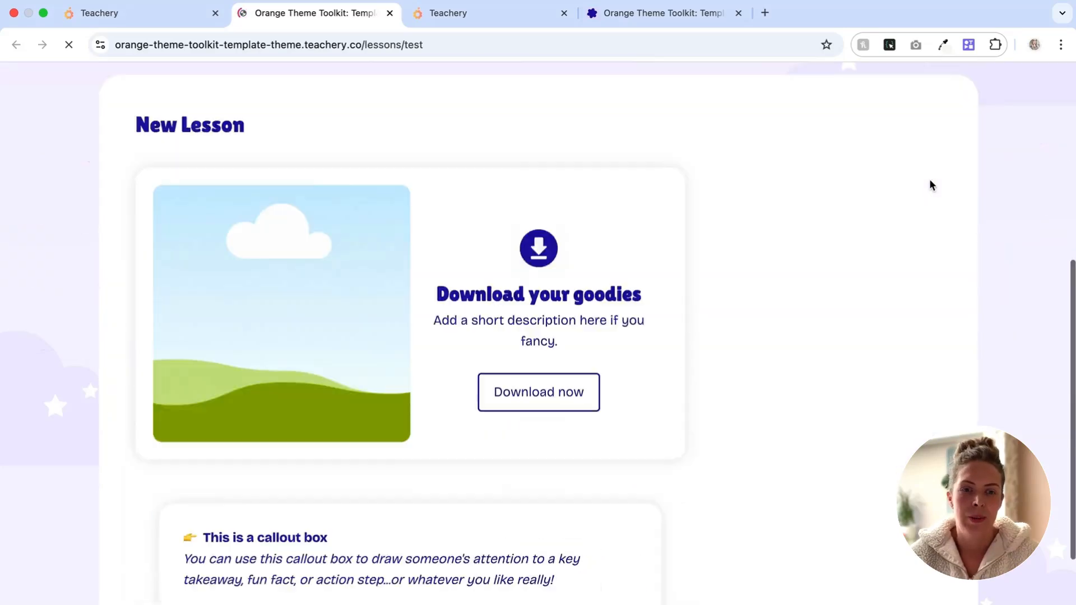
pyautogui.scroll(4, 463, 385)
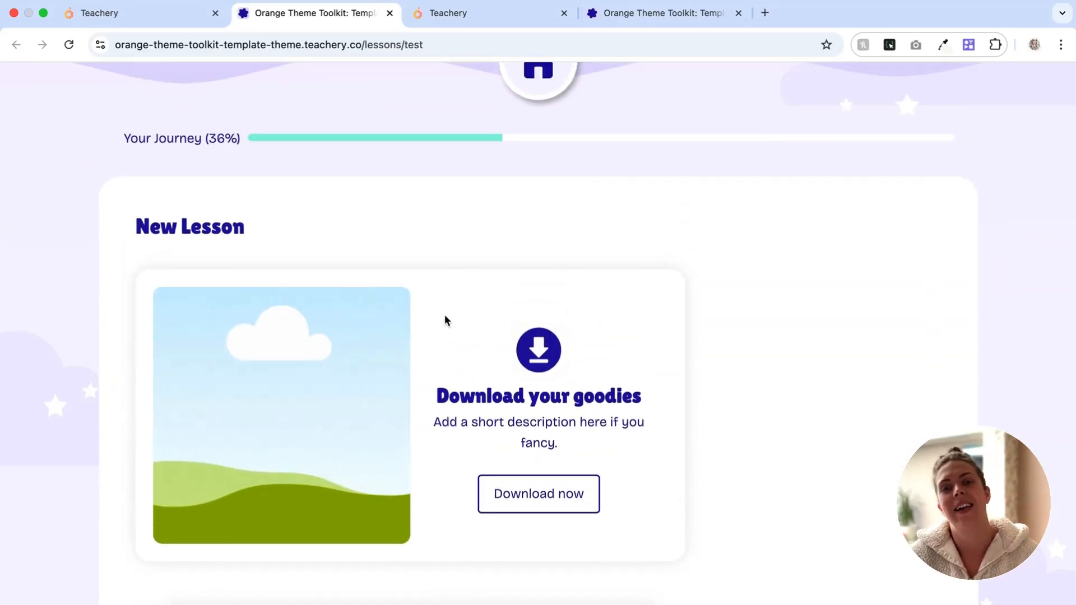
pyautogui.scroll(-1, 445, 314)
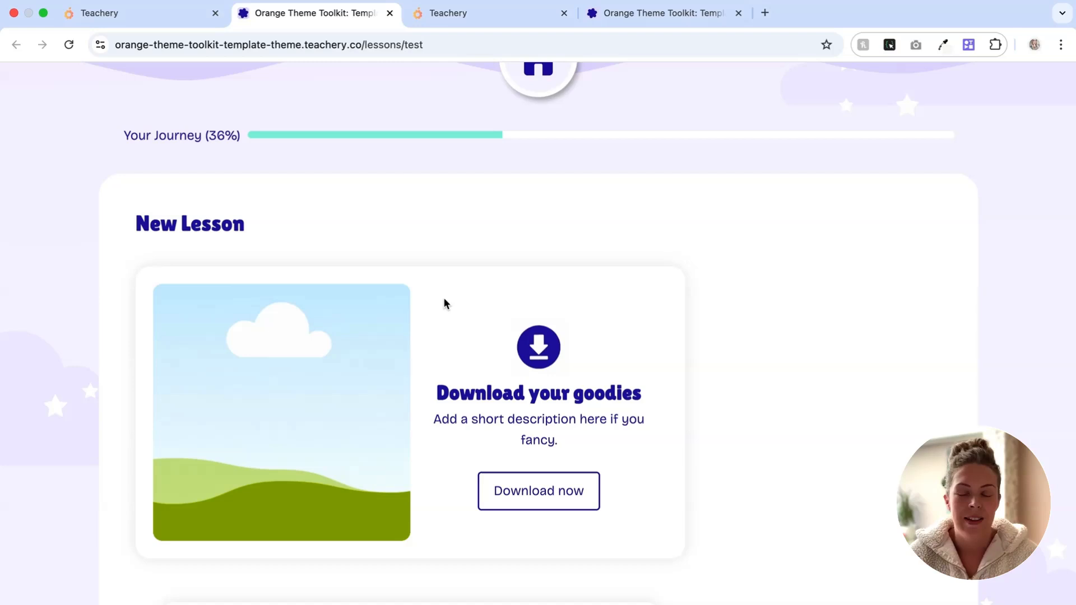